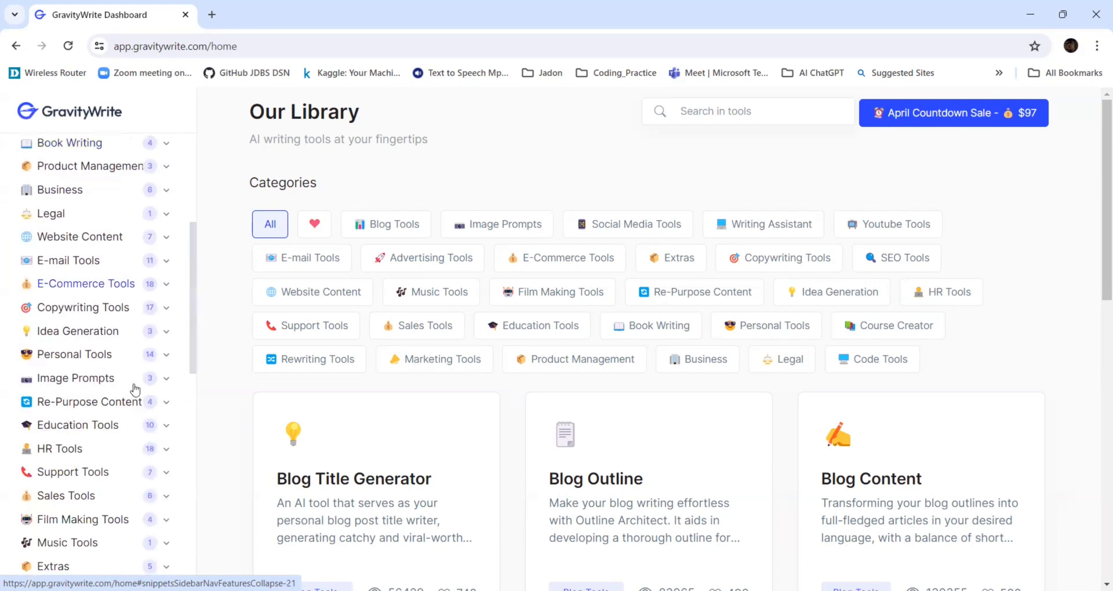
Expand the HR Tools category and browse the descriptions of its tools.
{"action": "left_click", "coordinate": [167, 449]}
{"action": "scroll", "coordinate": [172, 431], "scroll_direction": "down", "scroll_amount": 3}
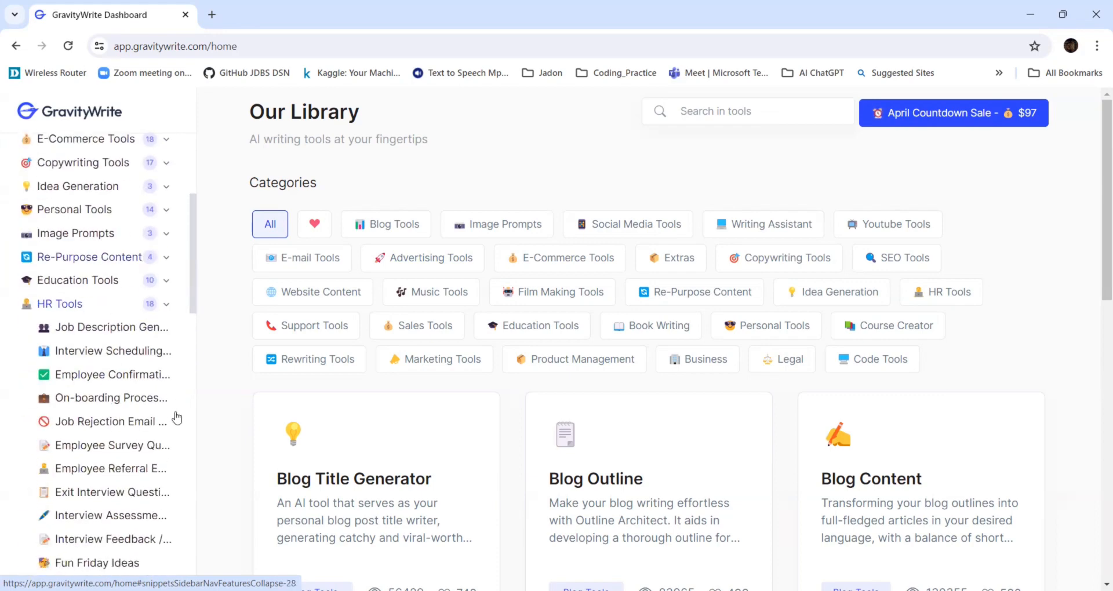
{"action": "mouse_move", "coordinate": [101, 333]}
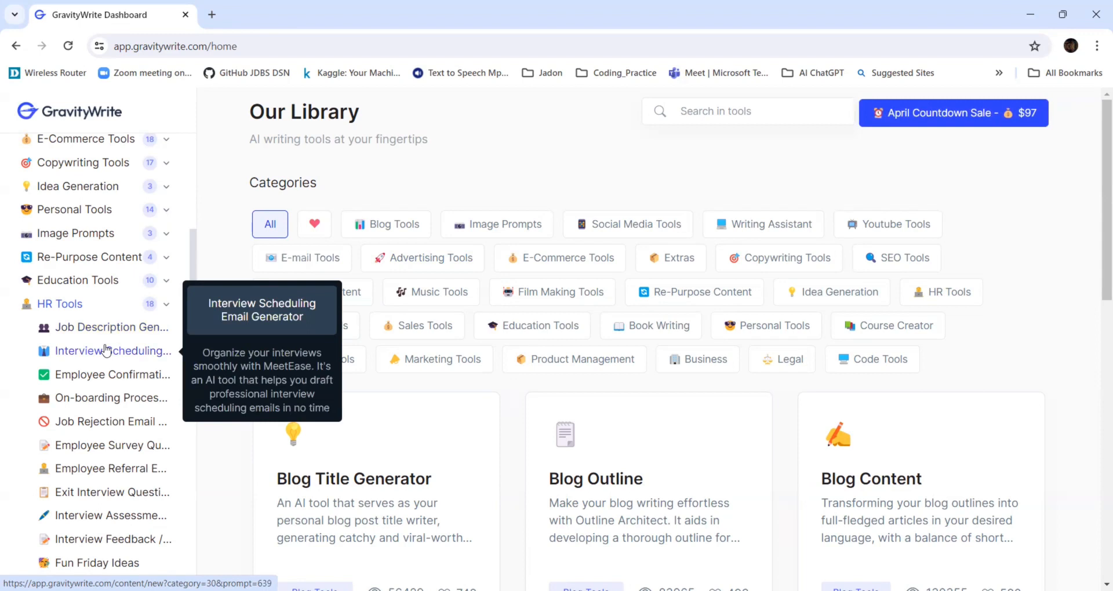
{"action": "mouse_move", "coordinate": [108, 374]}
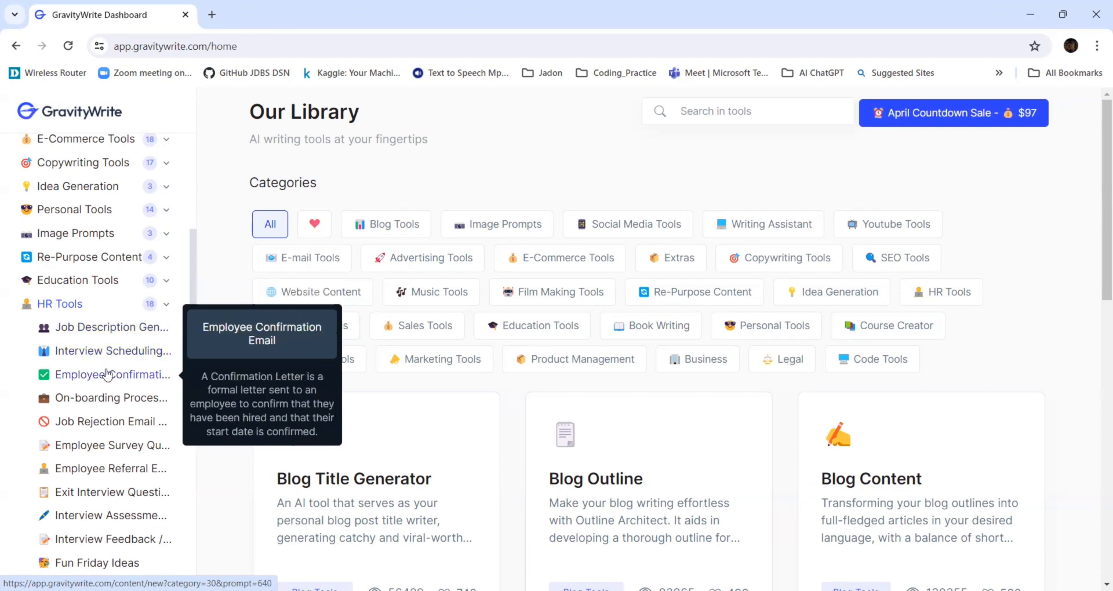
{"action": "mouse_move", "coordinate": [102, 404]}
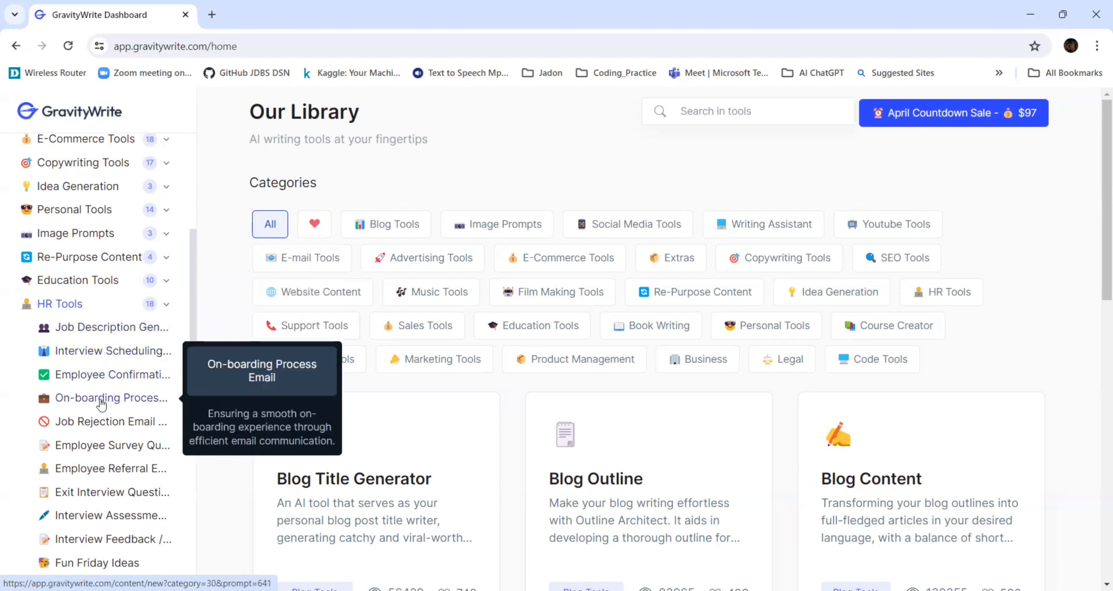
{"action": "mouse_move", "coordinate": [103, 422]}
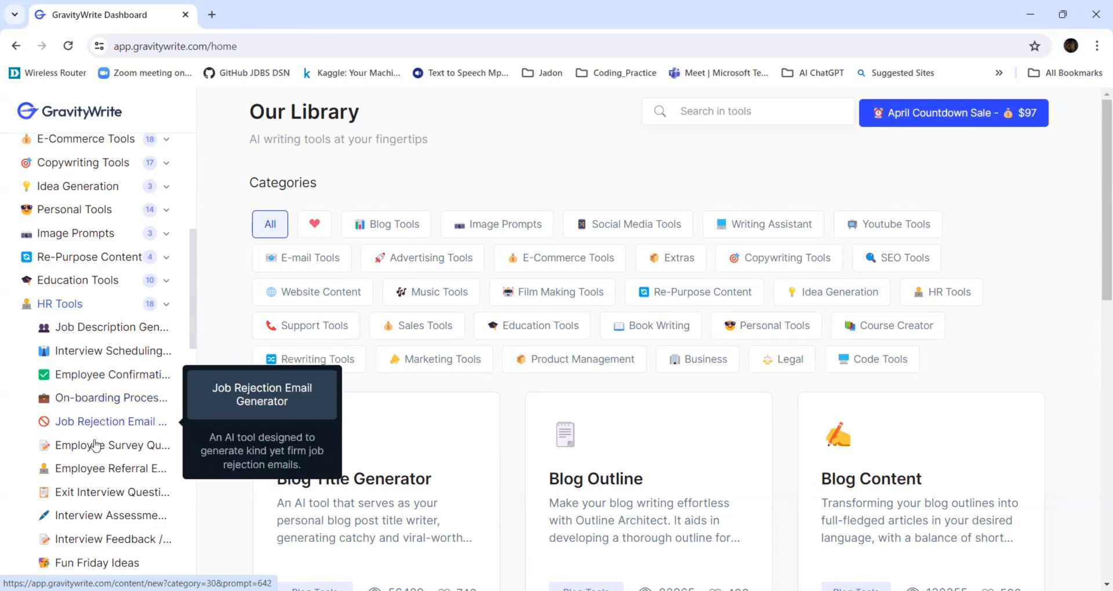
{"action": "mouse_move", "coordinate": [97, 445]}
{"action": "scroll", "coordinate": [96, 445], "scroll_direction": "down", "scroll_amount": 1}
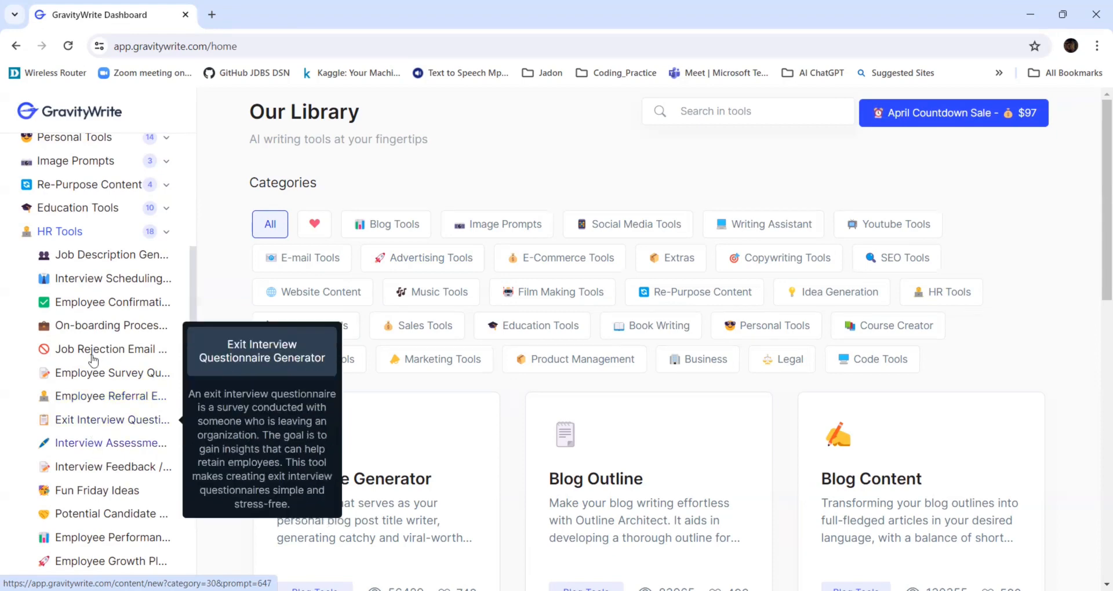
{"action": "scroll", "coordinate": [87, 411], "scroll_direction": "down", "scroll_amount": 2}
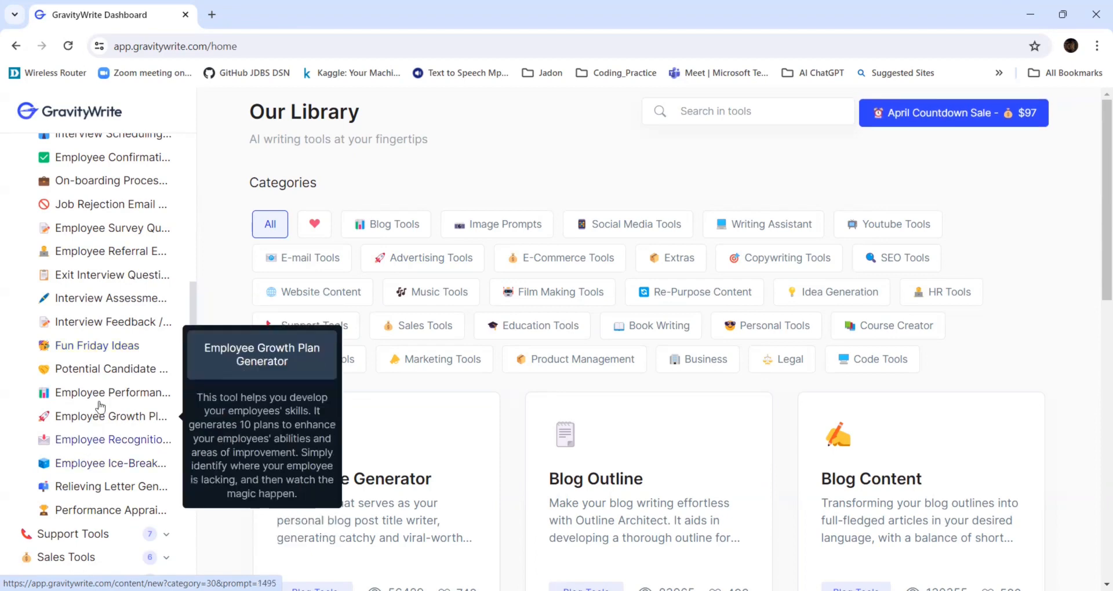
{"action": "scroll", "coordinate": [110, 385], "scroll_direction": "up", "scroll_amount": 2}
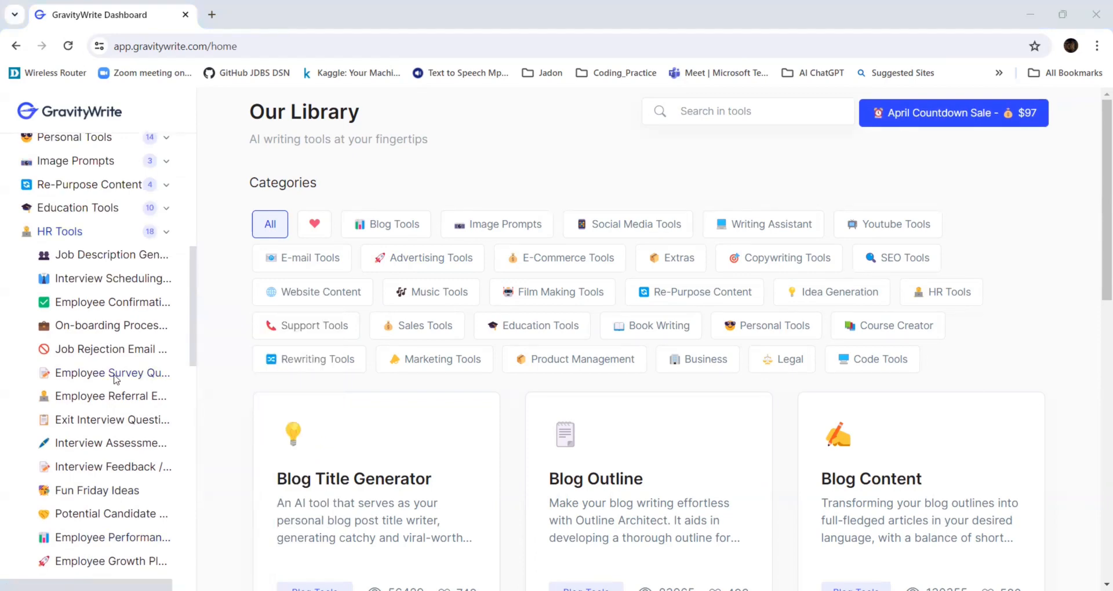
Open the Job Description Generator, expand its full description, and enter Full Stack Developer as the role.
{"action": "left_click", "coordinate": [84, 255]}
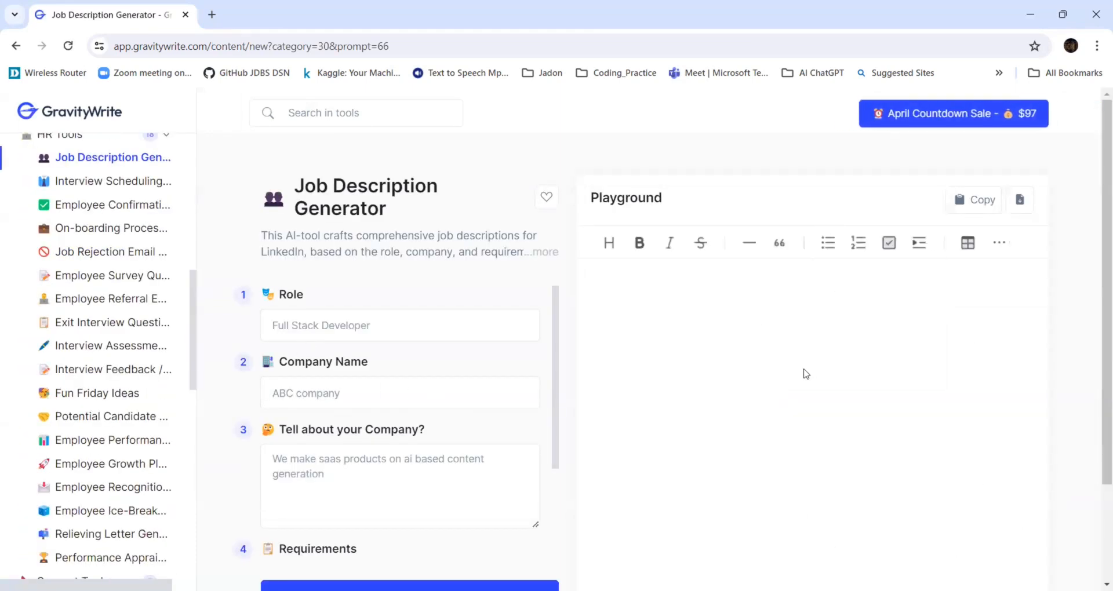
{"action": "left_click", "coordinate": [325, 325]}
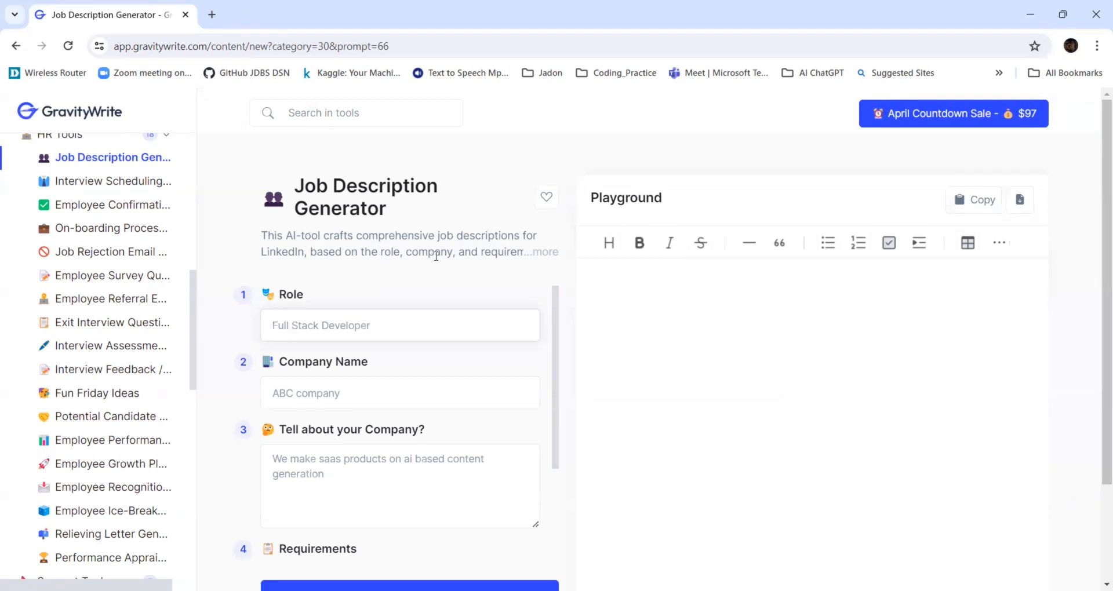
{"action": "left_click", "coordinate": [545, 251]}
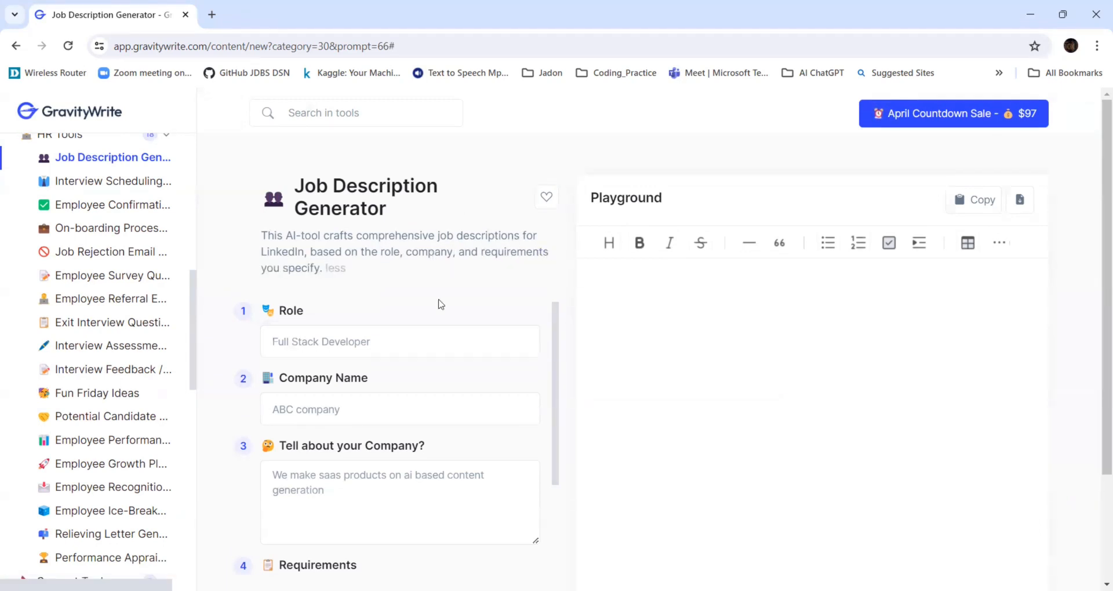
{"action": "left_click", "coordinate": [378, 352]}
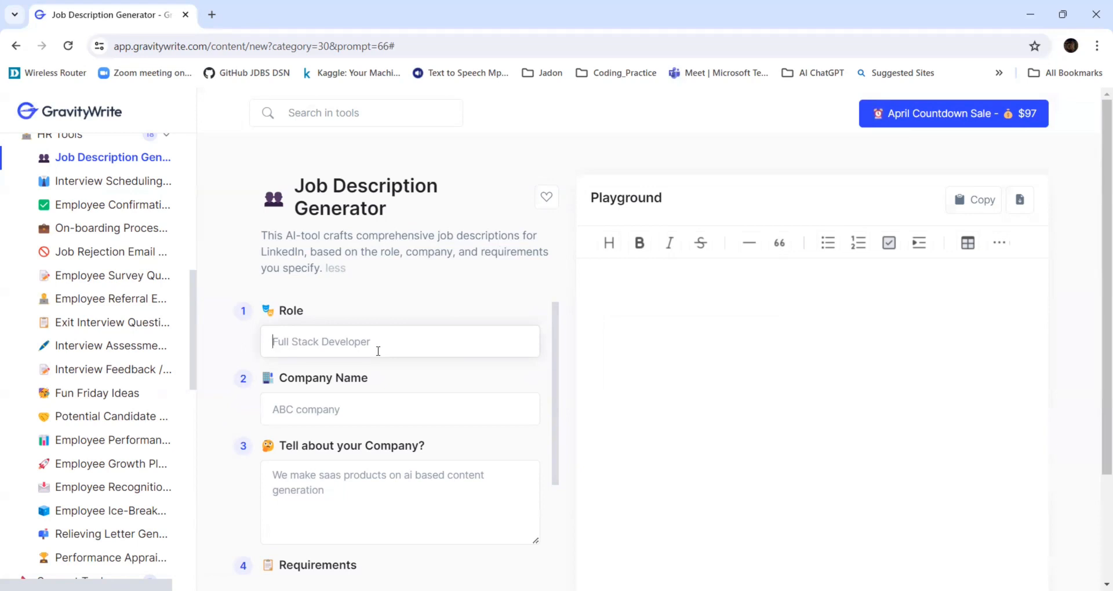
{"action": "type", "text": "Full S"}
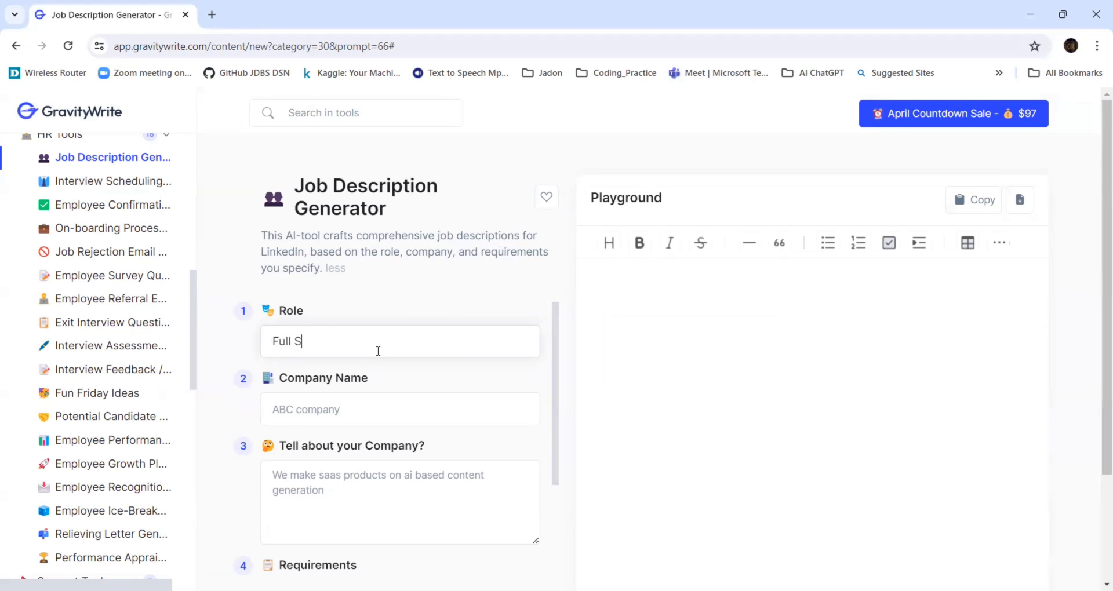
{"action": "type", "text": "tack Developer"}
Enter J3 placements and Services as the company name.
{"action": "left_click", "coordinate": [365, 398]}
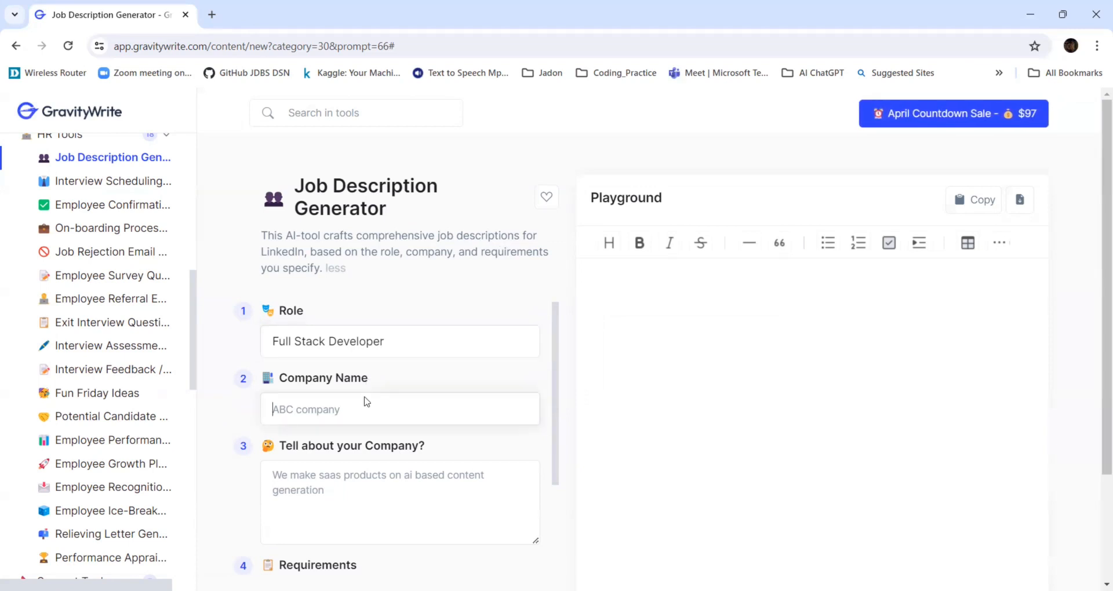
{"action": "key", "text": "alt+Tab"}
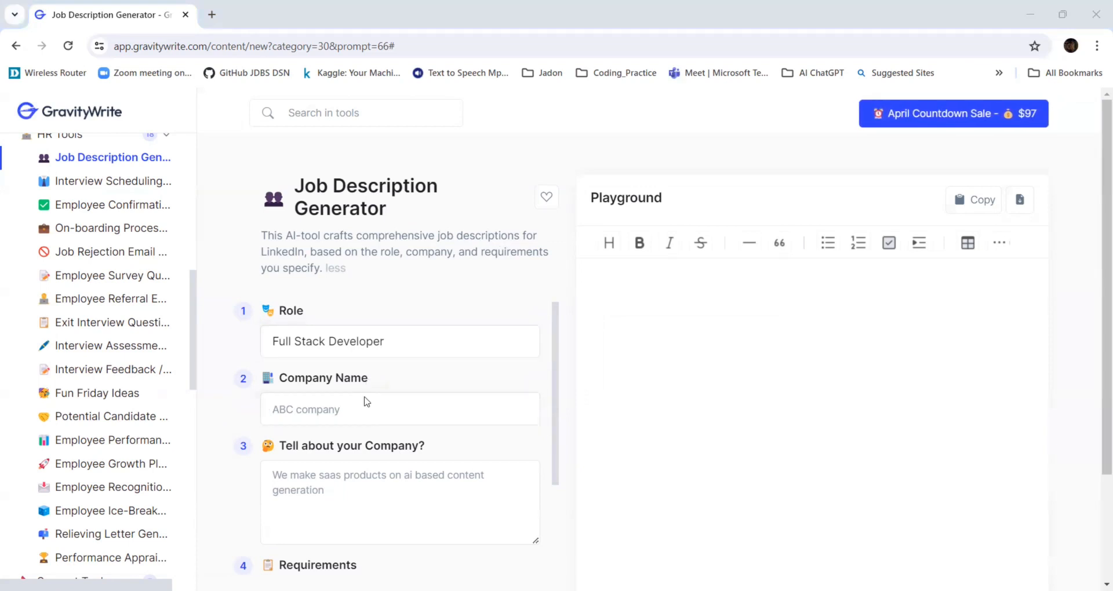
{"action": "left_click", "coordinate": [366, 400]}
{"action": "type", "text": "J3 "}
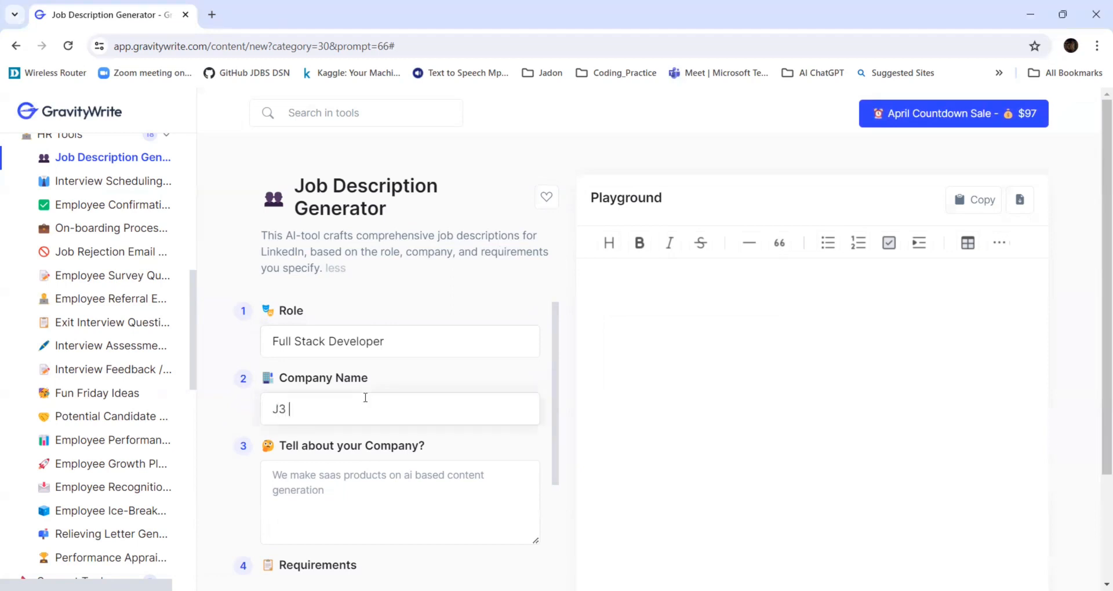
{"action": "type", "text": "placements and Services"}
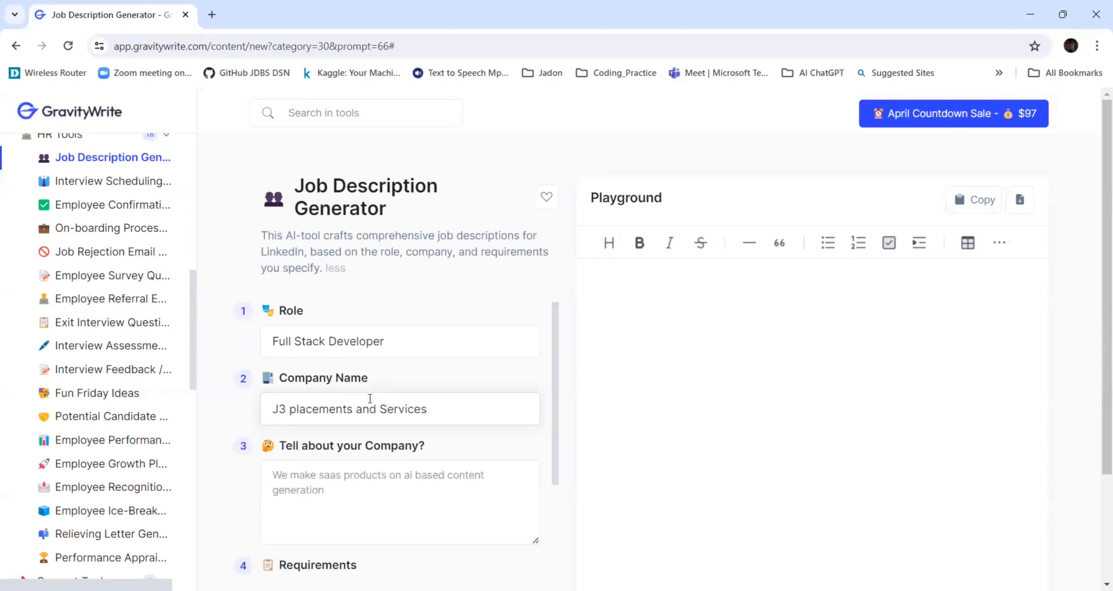
Paste "We make Saas products on AI based content generation" as the company description.
{"action": "left_click", "coordinate": [304, 484]}
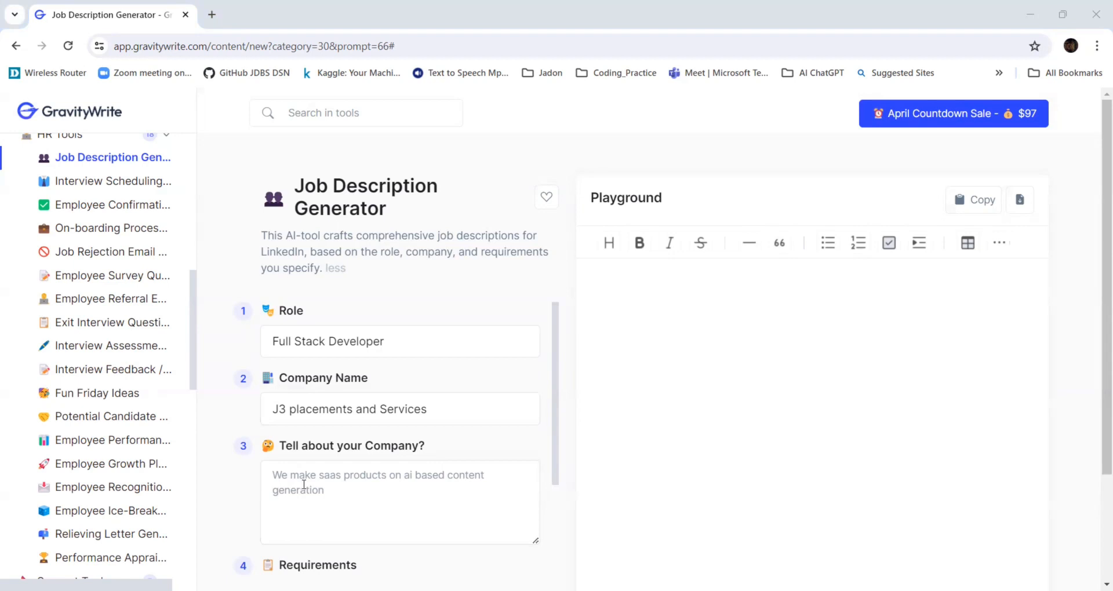
{"action": "type", "text": "We make Saas products on AI based content generation"}
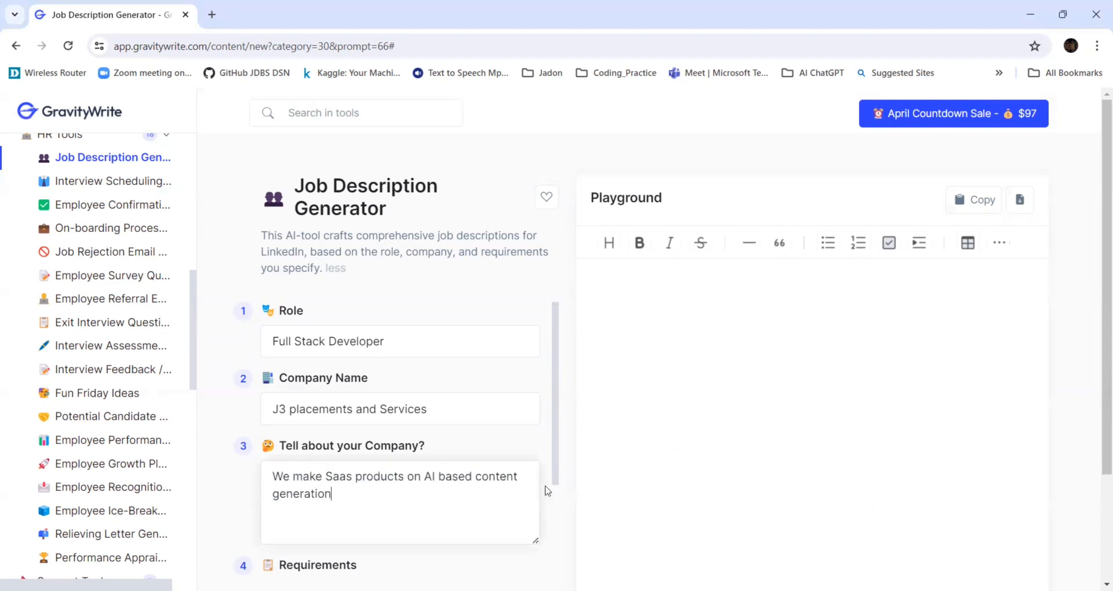
{"action": "scroll", "coordinate": [617, 446], "scroll_direction": "down", "scroll_amount": 2}
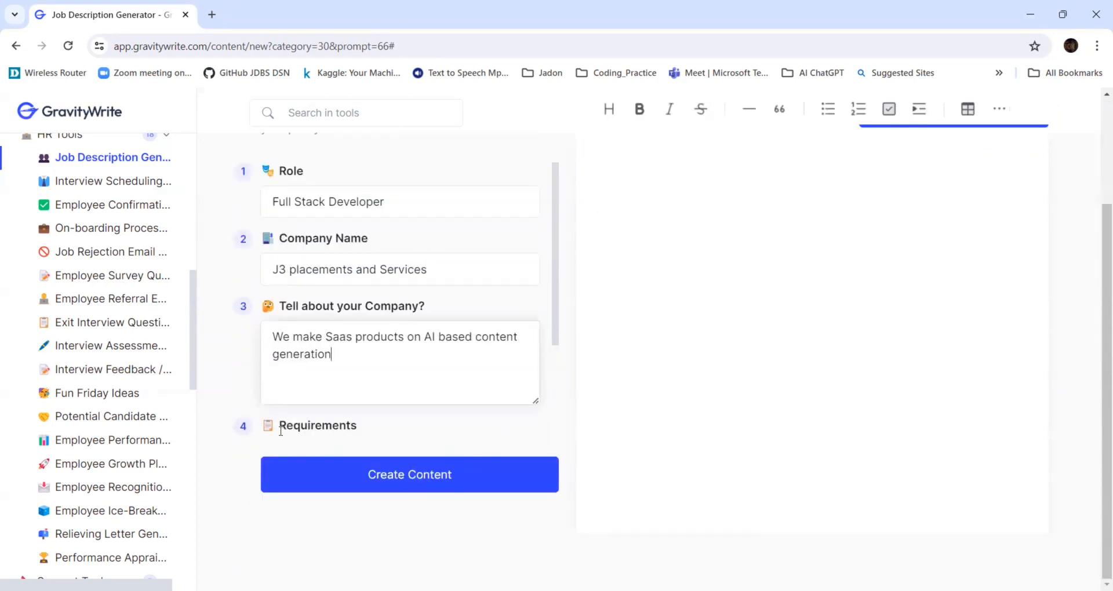
{"action": "scroll", "coordinate": [422, 475], "scroll_direction": "up", "scroll_amount": 2}
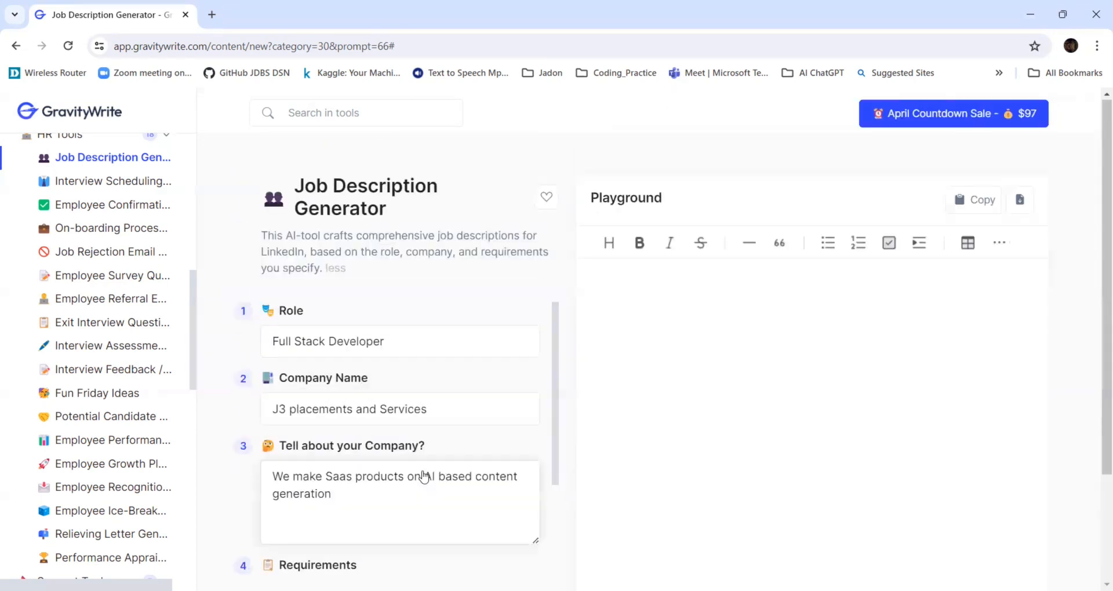
{"action": "scroll", "coordinate": [423, 470], "scroll_direction": "down", "scroll_amount": 4}
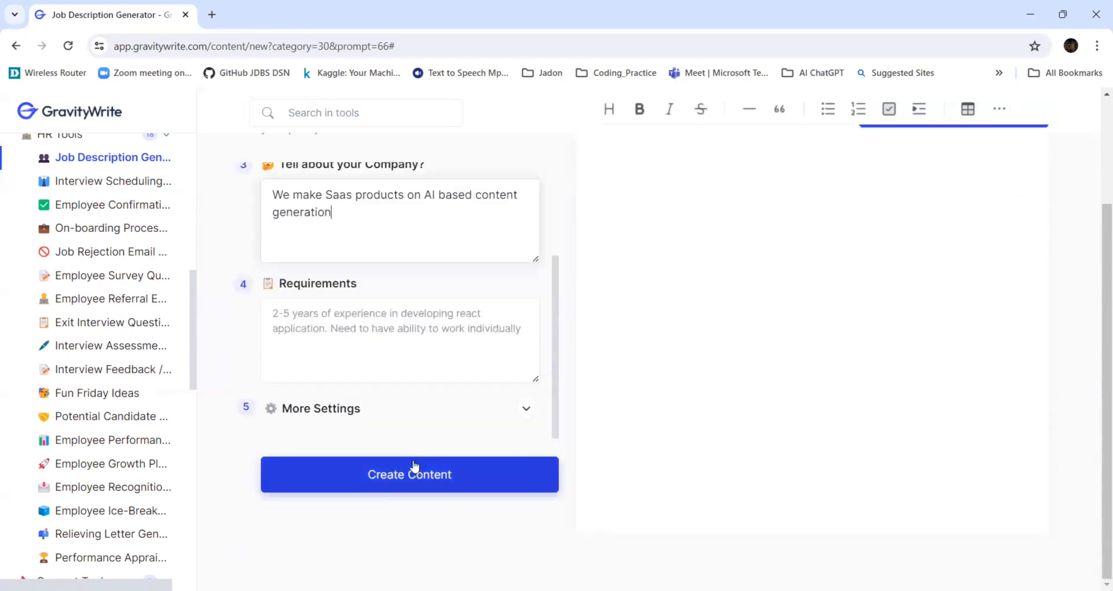
Paste "2-5 years of experience in developing react application. Need to have ability to work individually." as the requirements.
{"action": "left_click", "coordinate": [324, 323]}
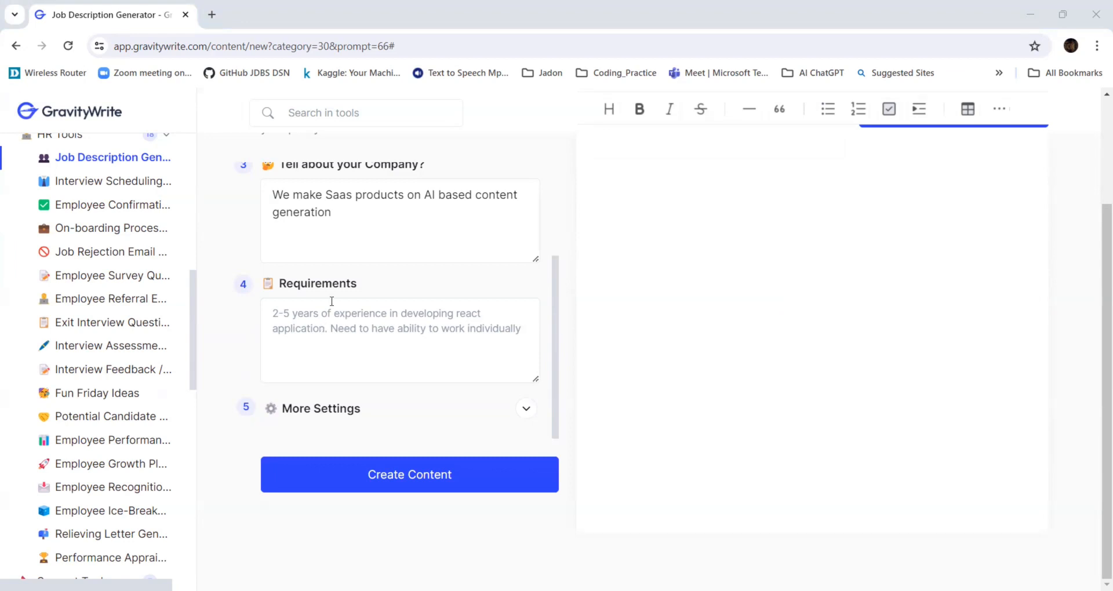
{"action": "left_click", "coordinate": [324, 314]}
{"action": "type", "text": "2-5 years of experience in developing react application. Need to have ability to work individually."}
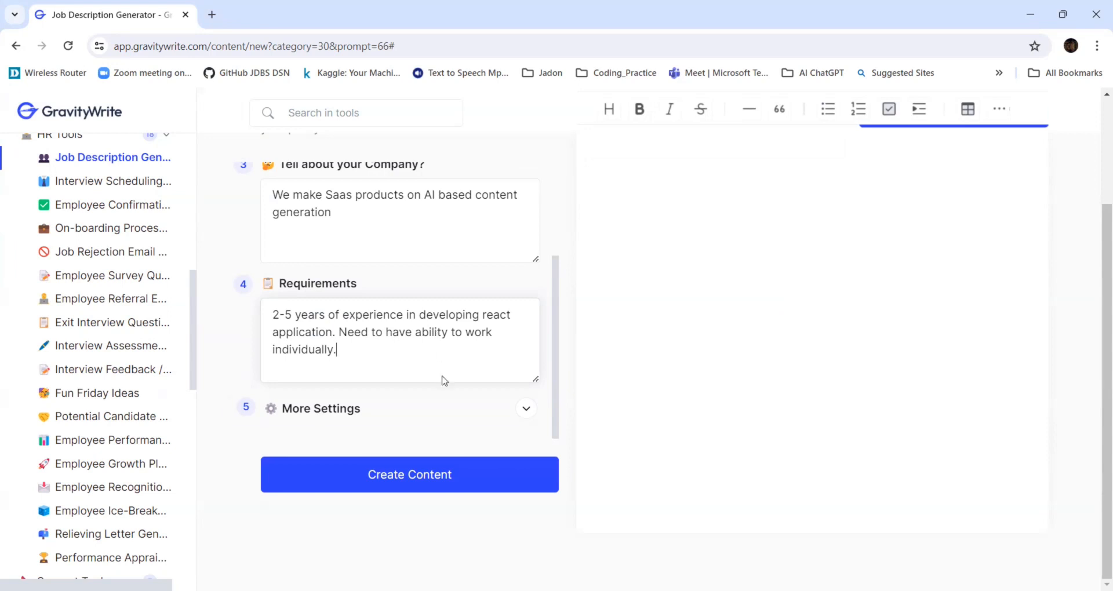
Expand More Settings with English as the language and create the job description content.
{"action": "left_click", "coordinate": [524, 409]}
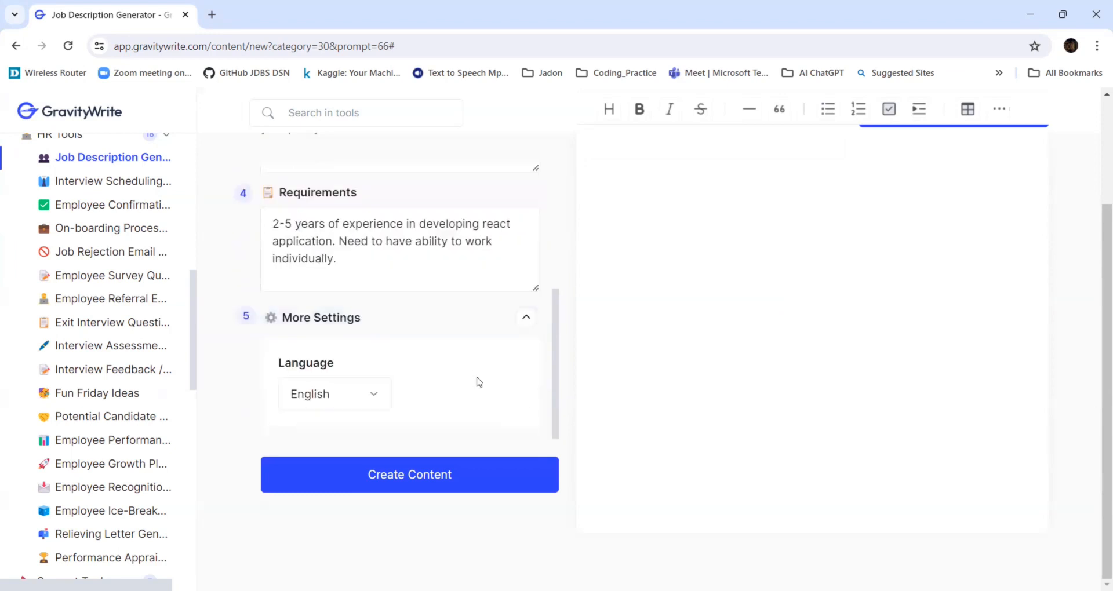
{"action": "scroll", "coordinate": [478, 384], "scroll_direction": "up", "scroll_amount": 2}
{"action": "scroll", "coordinate": [474, 384], "scroll_direction": "down", "scroll_amount": 2}
{"action": "scroll", "coordinate": [672, 434], "scroll_direction": "up", "scroll_amount": 2}
{"action": "scroll", "coordinate": [686, 424], "scroll_direction": "down", "scroll_amount": 2}
{"action": "left_click", "coordinate": [387, 481]}
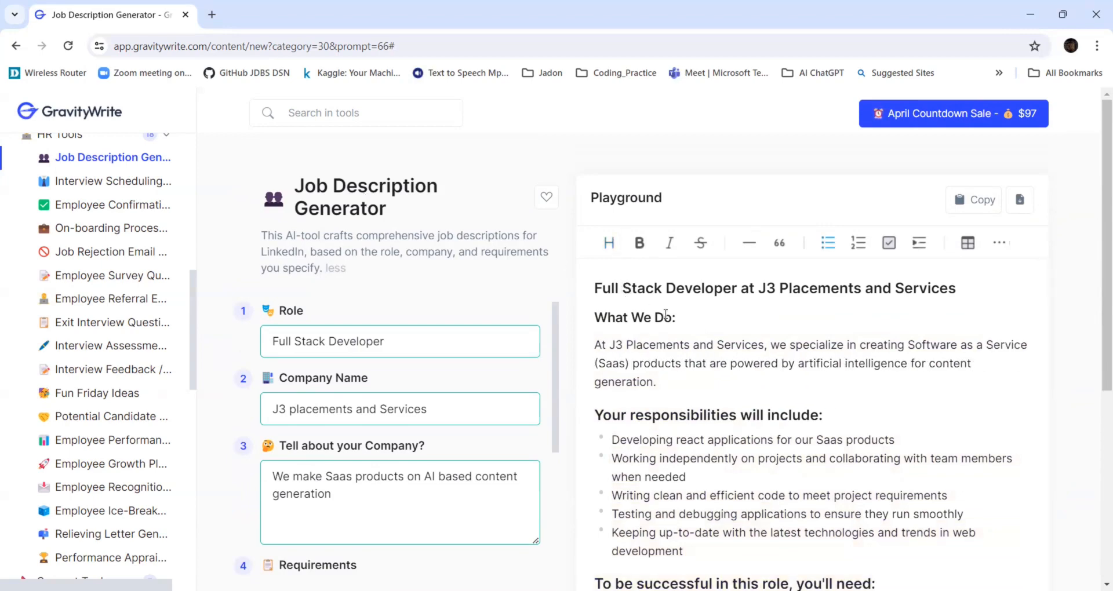
Read through the generated job description in the playground.
{"action": "scroll", "coordinate": [707, 300], "scroll_direction": "down", "scroll_amount": 4}
{"action": "scroll", "coordinate": [710, 294], "scroll_direction": "up", "scroll_amount": 4}
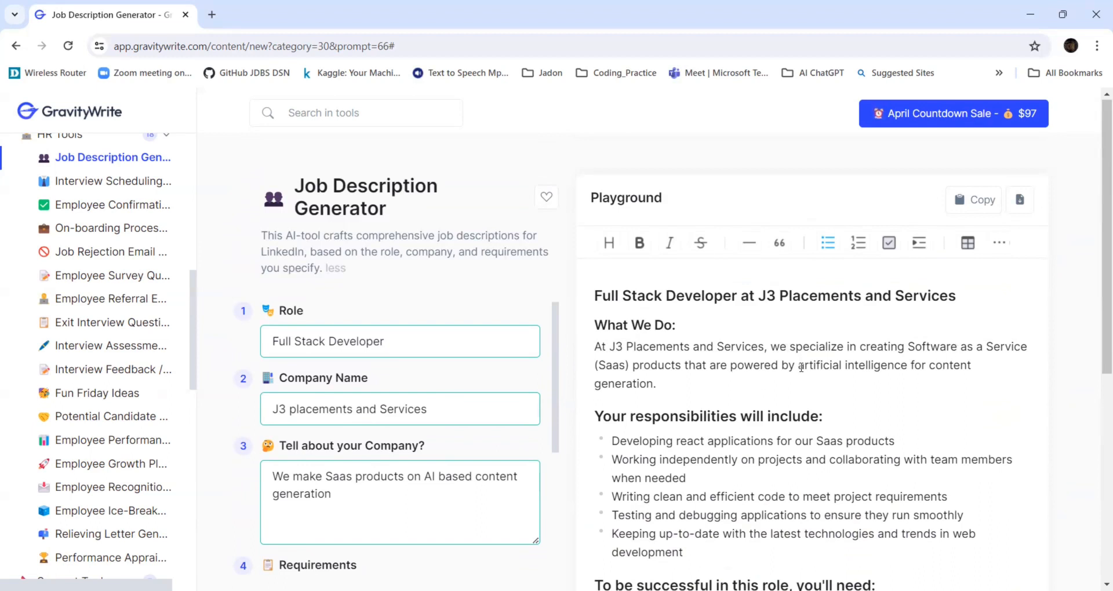
{"action": "scroll", "coordinate": [800, 367], "scroll_direction": "down", "scroll_amount": 2}
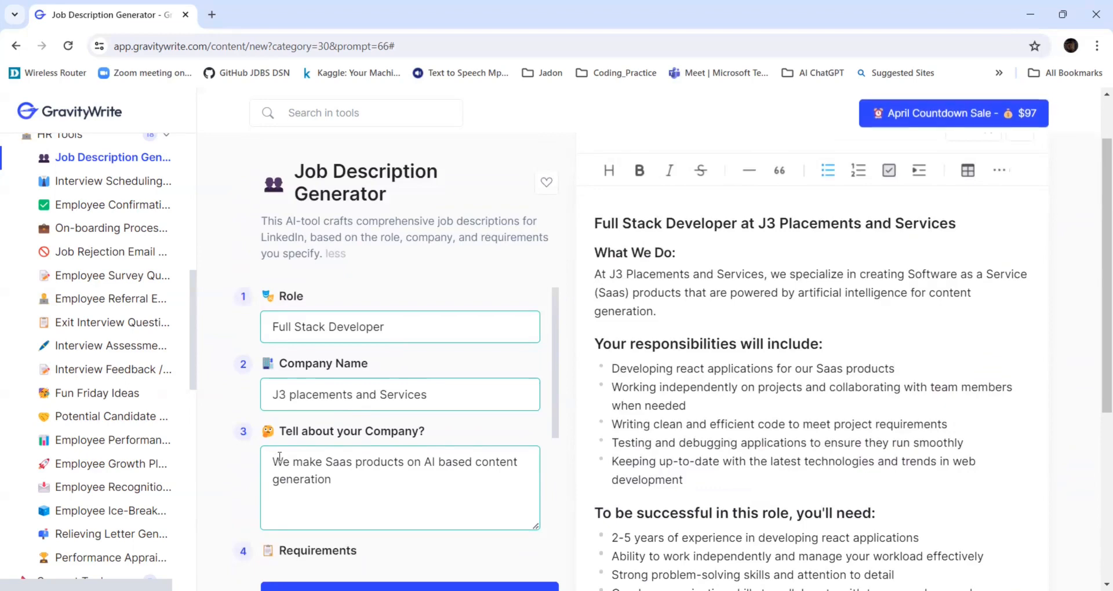
{"action": "left_click_drag", "start_coordinate": [279, 458], "coordinate": [332, 481]}
{"action": "scroll", "coordinate": [804, 375], "scroll_direction": "down", "scroll_amount": 2}
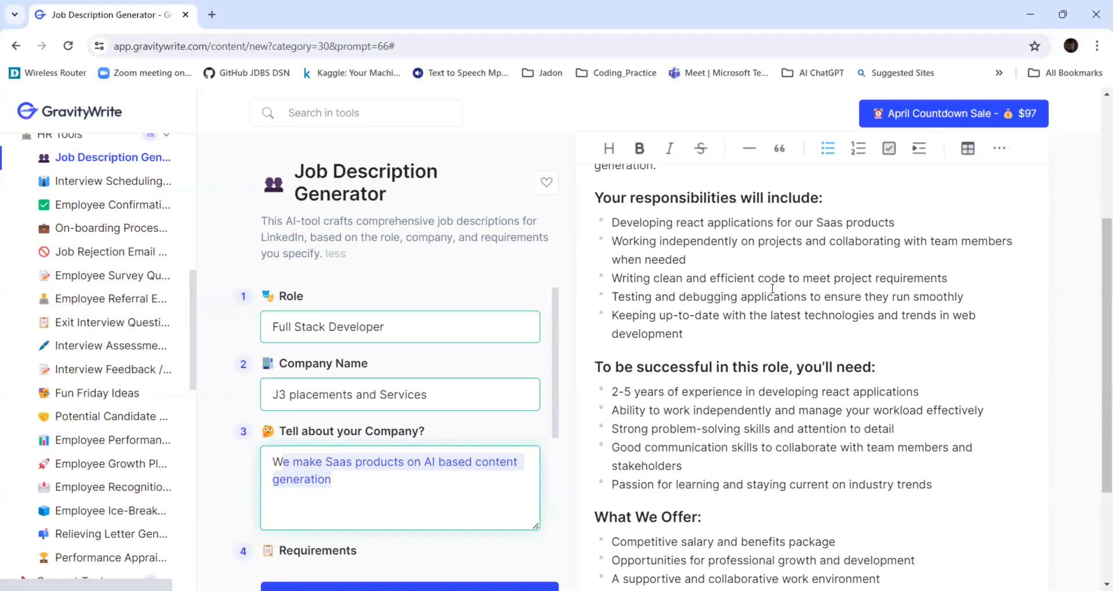
{"action": "scroll", "coordinate": [773, 289], "scroll_direction": "down", "scroll_amount": 2}
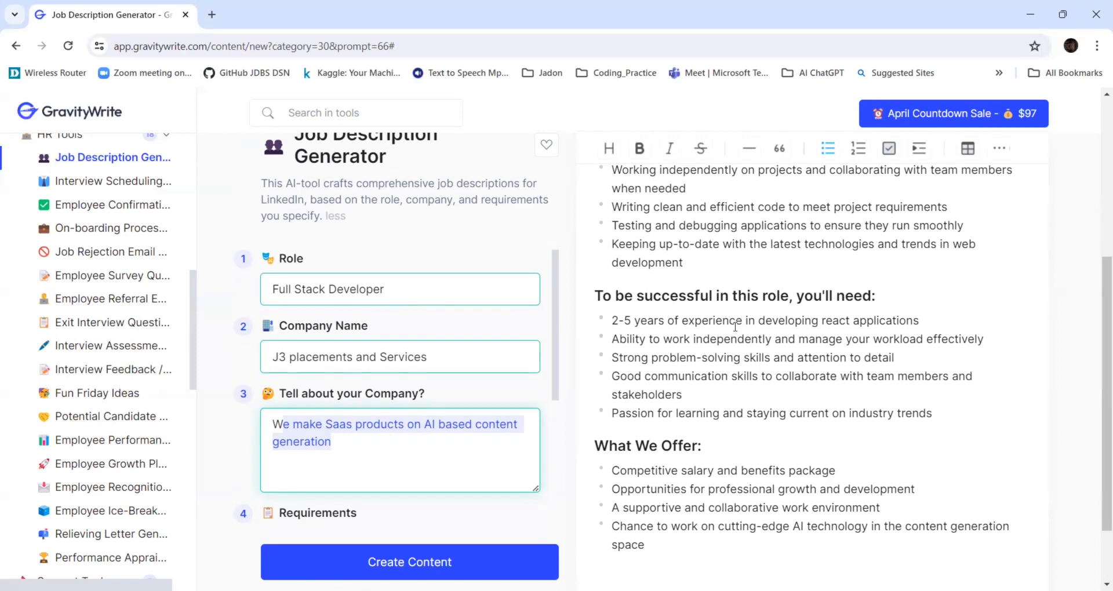
{"action": "left_click_drag", "start_coordinate": [615, 341], "coordinate": [811, 320]}
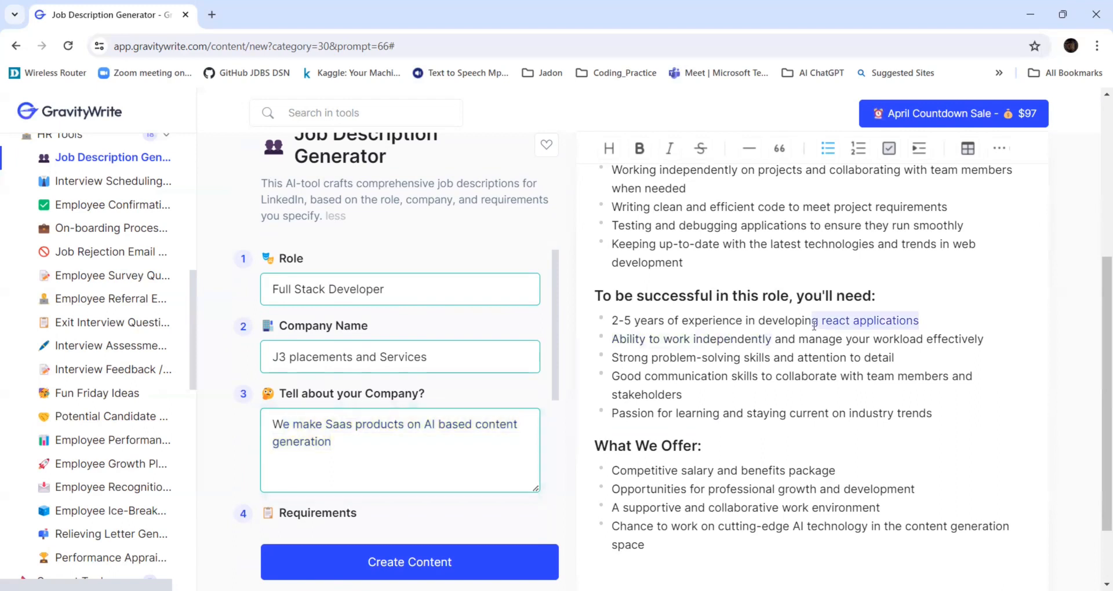
{"action": "left_click_drag", "start_coordinate": [613, 358], "coordinate": [847, 358]}
{"action": "scroll", "coordinate": [791, 409], "scroll_direction": "down", "scroll_amount": 2}
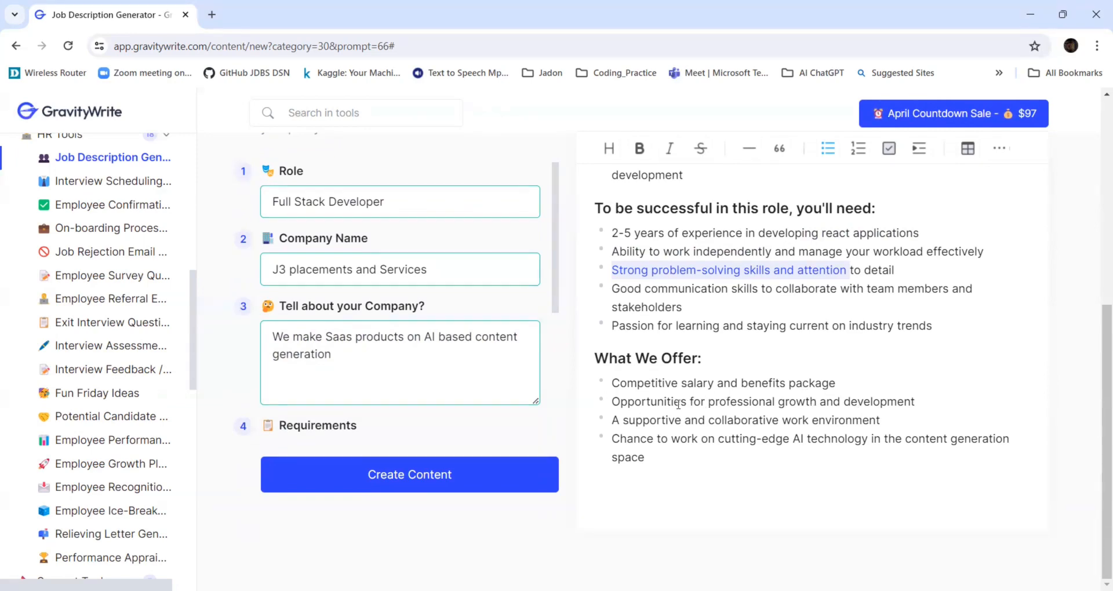
{"action": "scroll", "coordinate": [782, 442], "scroll_direction": "up", "scroll_amount": 6}
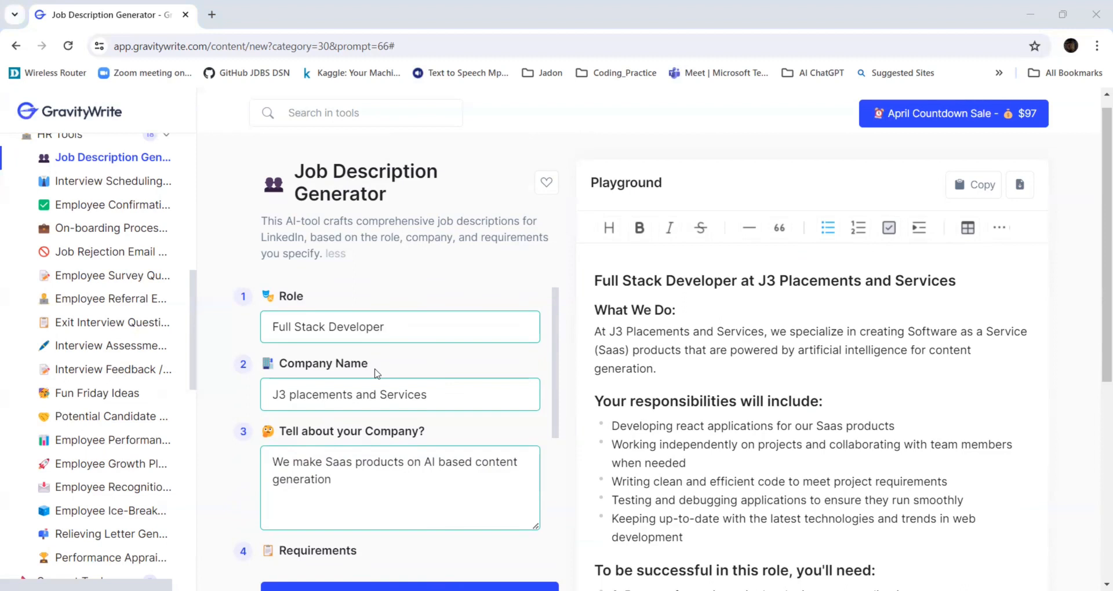
Open the Employee Confirmation Email tool.
{"action": "left_click", "coordinate": [82, 209]}
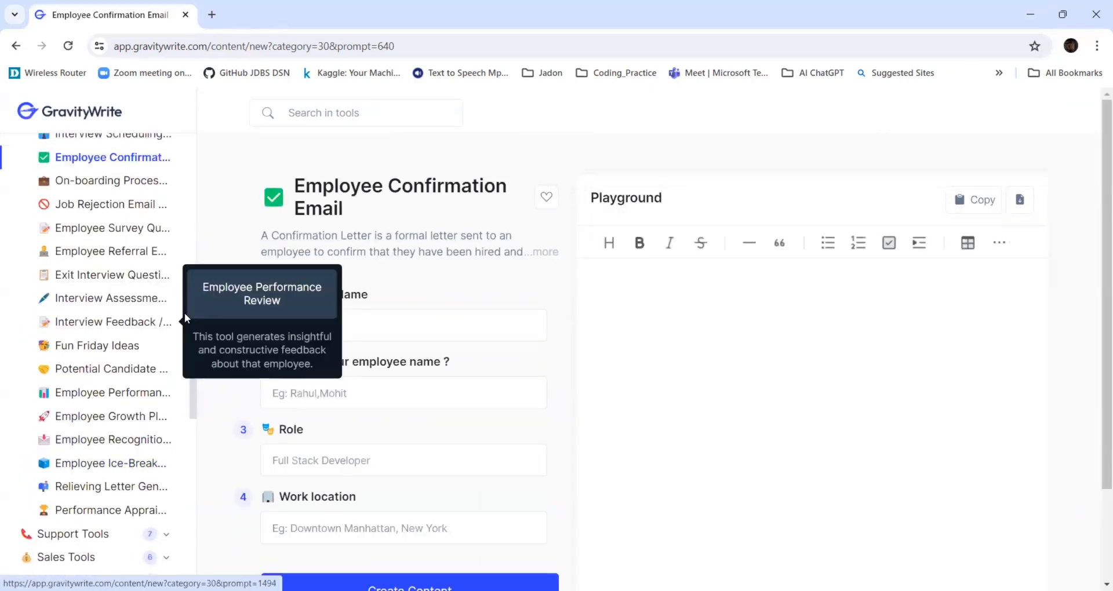
{"action": "scroll", "coordinate": [184, 311], "scroll_direction": "up", "scroll_amount": 1}
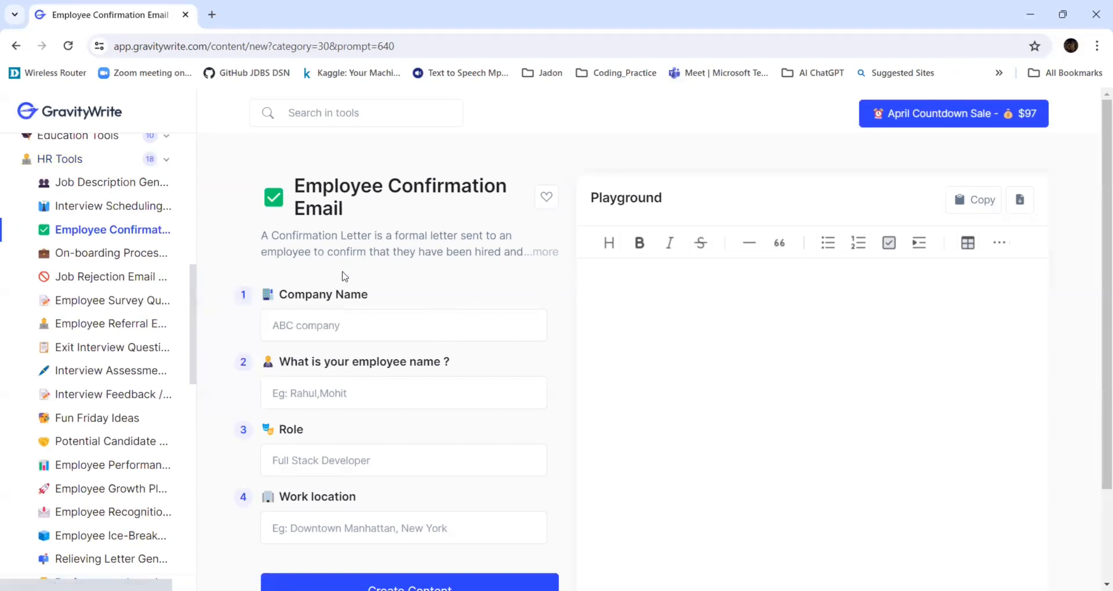
Expand the tool description and enter MM Consultancy as the company name.
{"action": "left_click", "coordinate": [543, 252]}
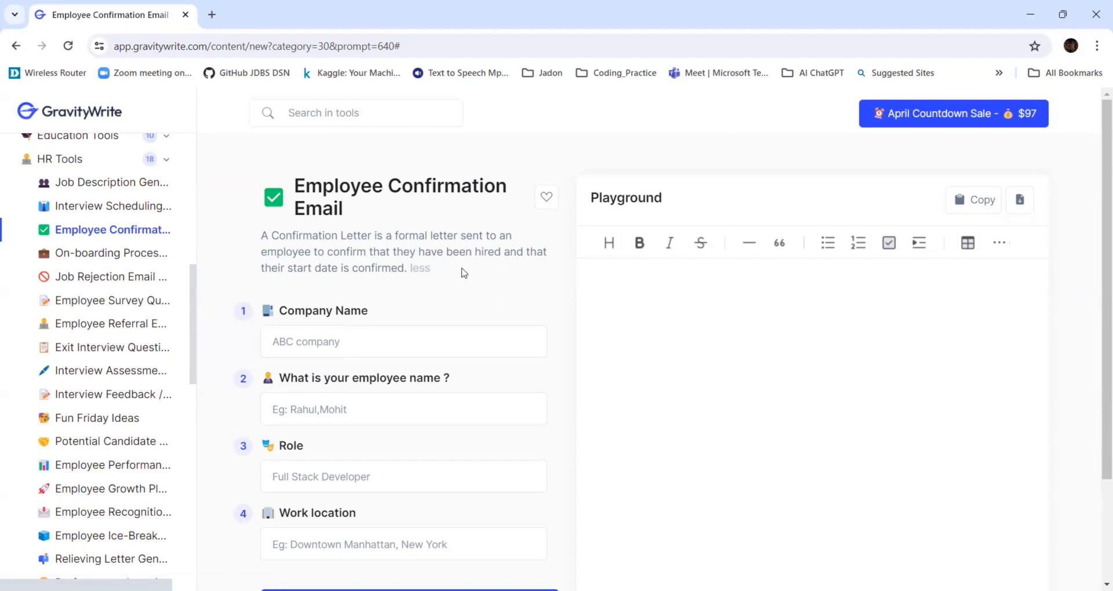
{"action": "left_click", "coordinate": [337, 345]}
{"action": "type", "text": "MM "}
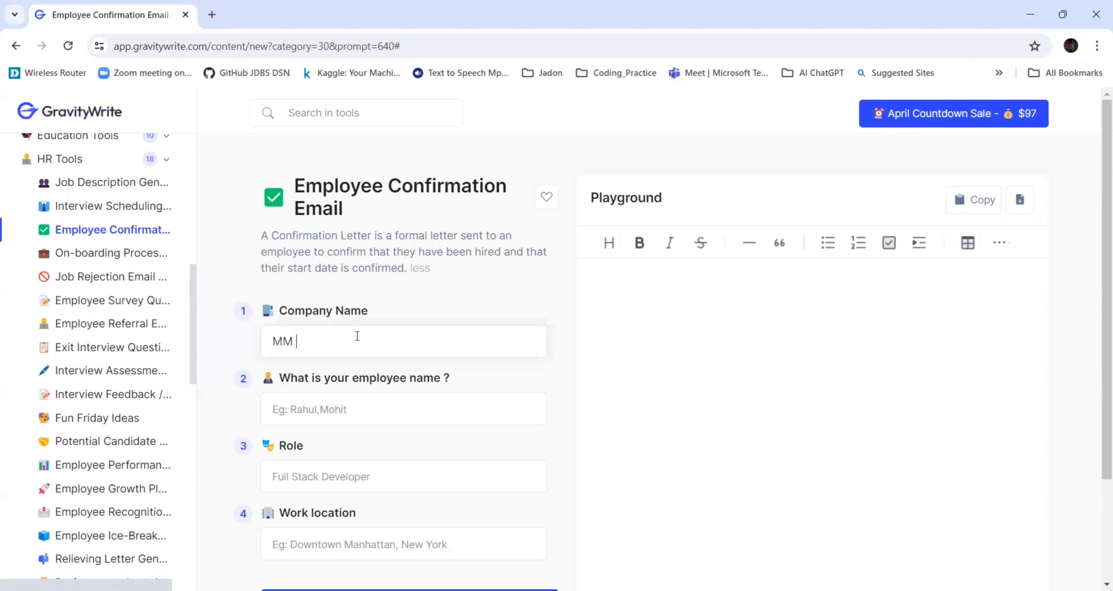
{"action": "type", "text": "Consultancy"}
Fill in the employee's name in the employee name field.
{"action": "left_click", "coordinate": [314, 407]}
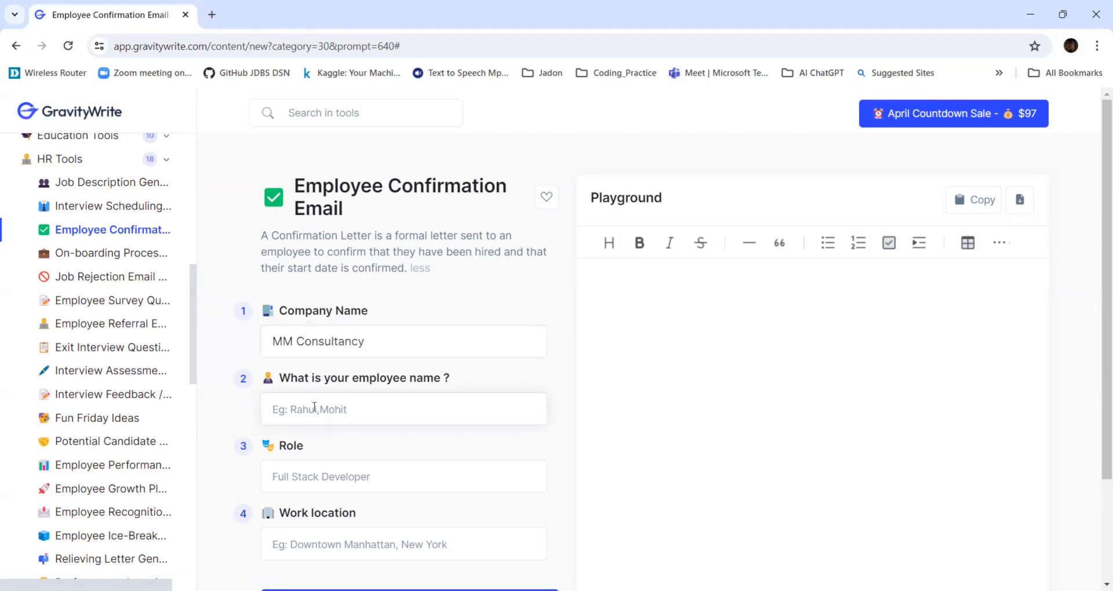
{"action": "type", "text": "Sekhar"}
Set the role to Python developer.
{"action": "left_click", "coordinate": [328, 478]}
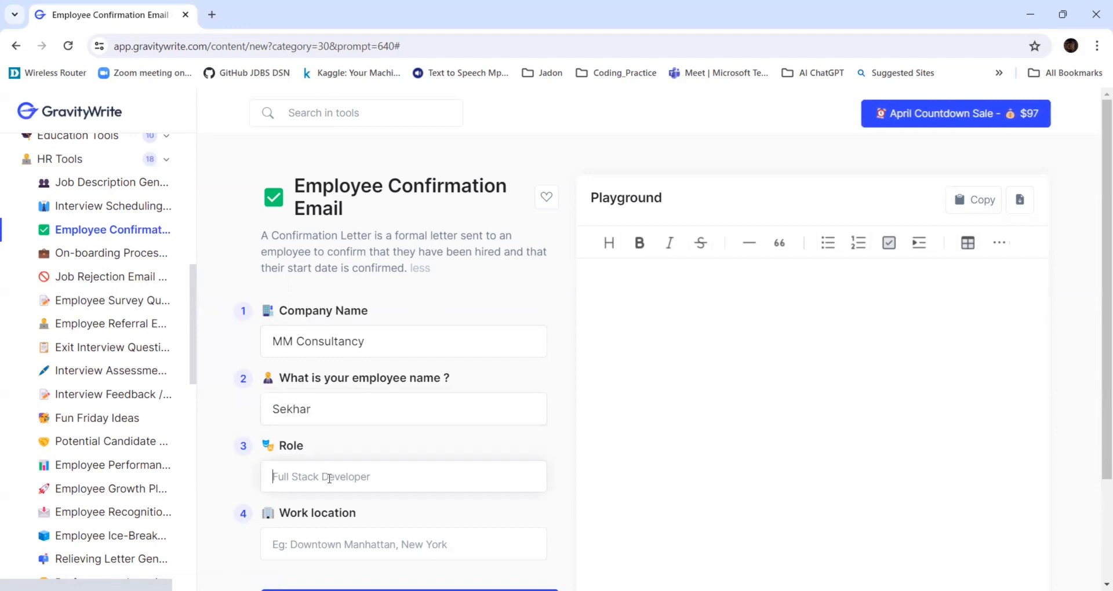
{"action": "type", "text": "Python "}
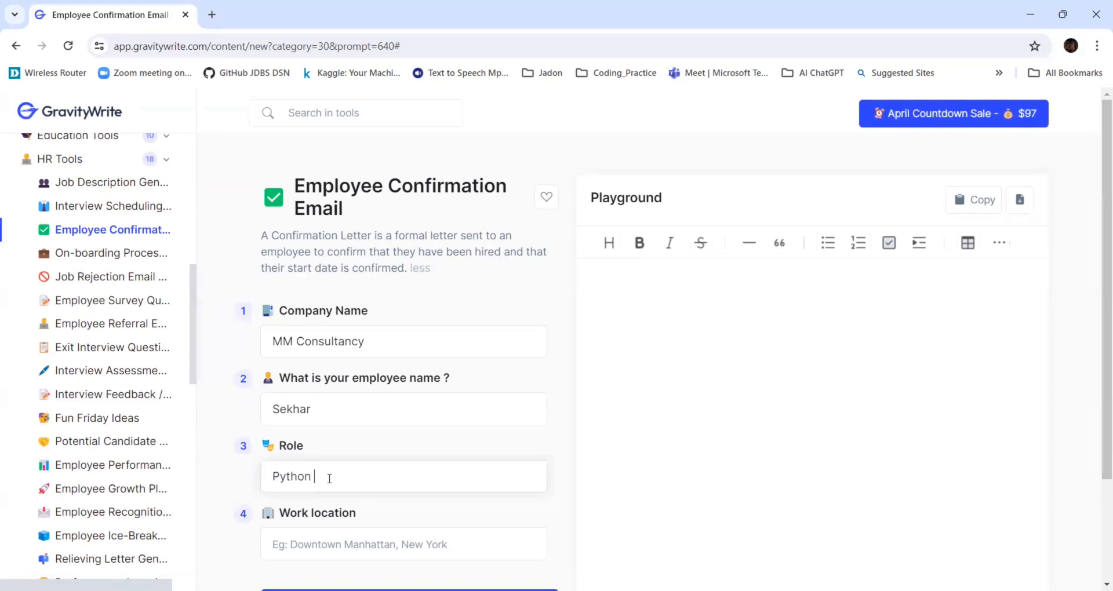
{"action": "type", "text": "developer"}
Set the work location to Delhi, India.
{"action": "scroll", "coordinate": [426, 435], "scroll_direction": "down", "scroll_amount": 2}
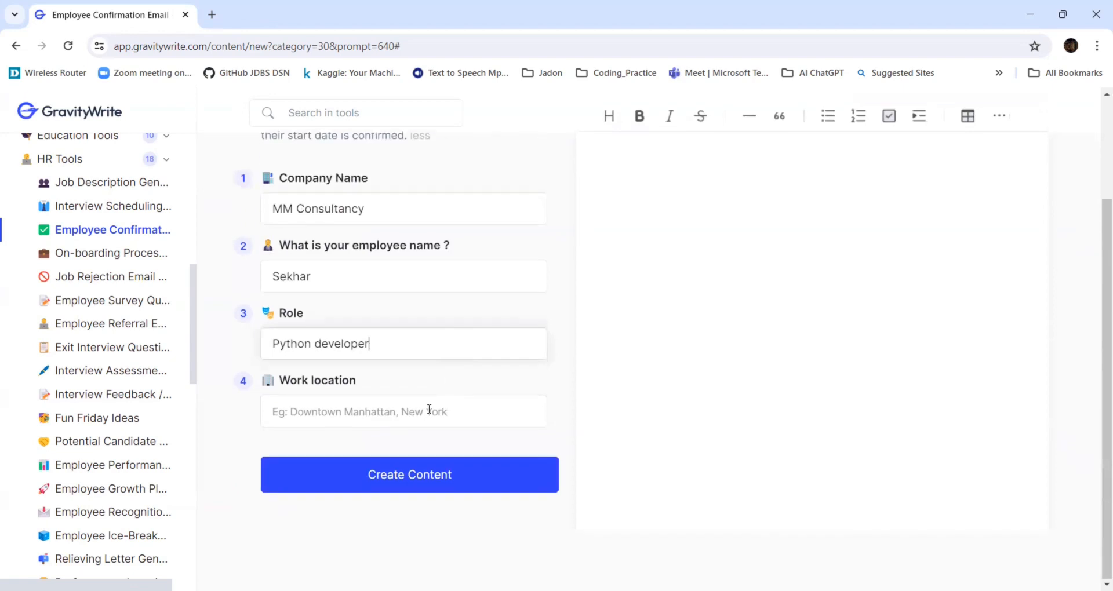
{"action": "left_click", "coordinate": [429, 410]}
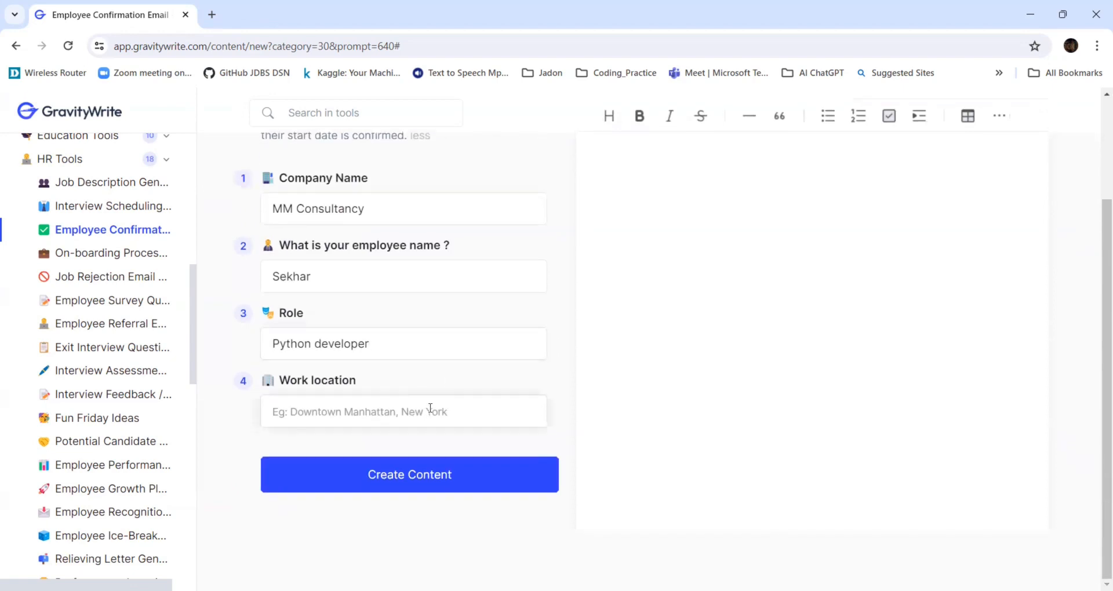
{"action": "type", "text": "De"}
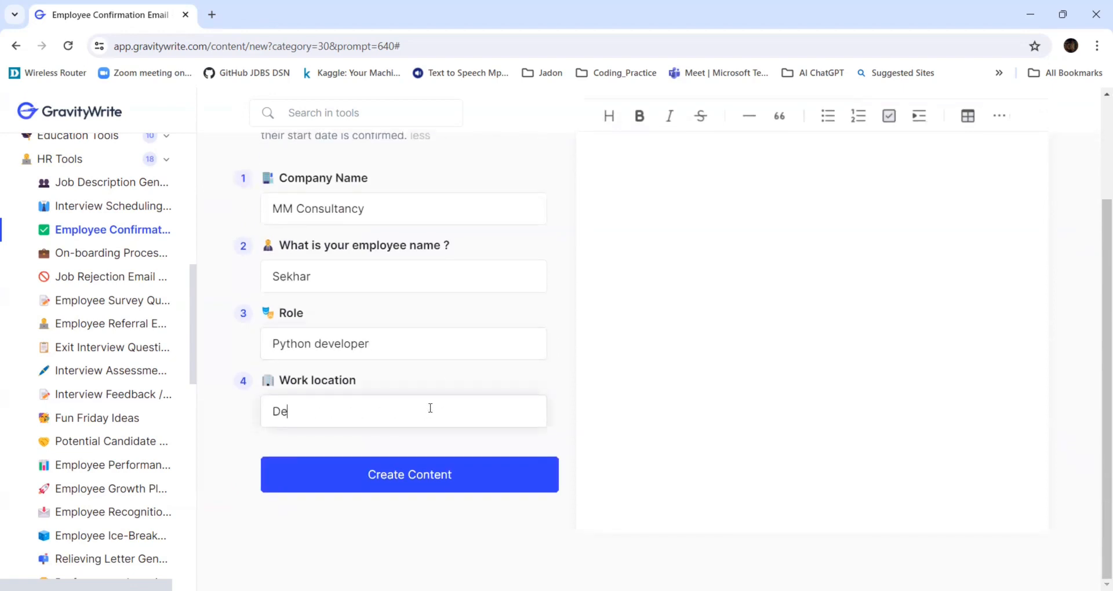
{"action": "type", "text": "lhi, India"}
Create the employee confirmation email content.
{"action": "scroll", "coordinate": [430, 408], "scroll_direction": "up", "scroll_amount": 2}
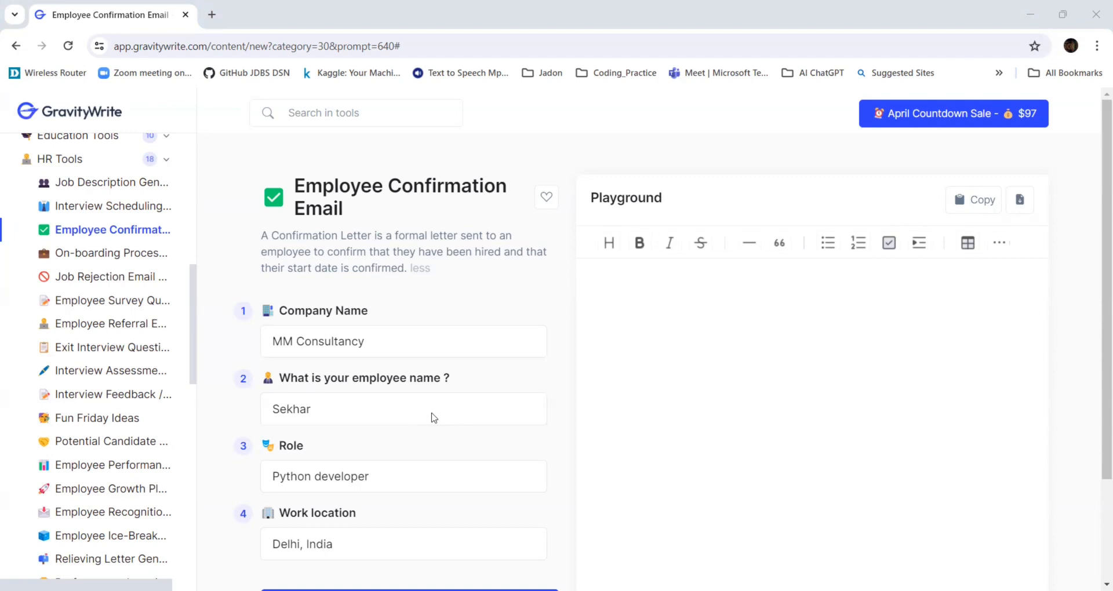
{"action": "scroll", "coordinate": [405, 479], "scroll_direction": "down", "scroll_amount": 3}
{"action": "left_click", "coordinate": [406, 474]}
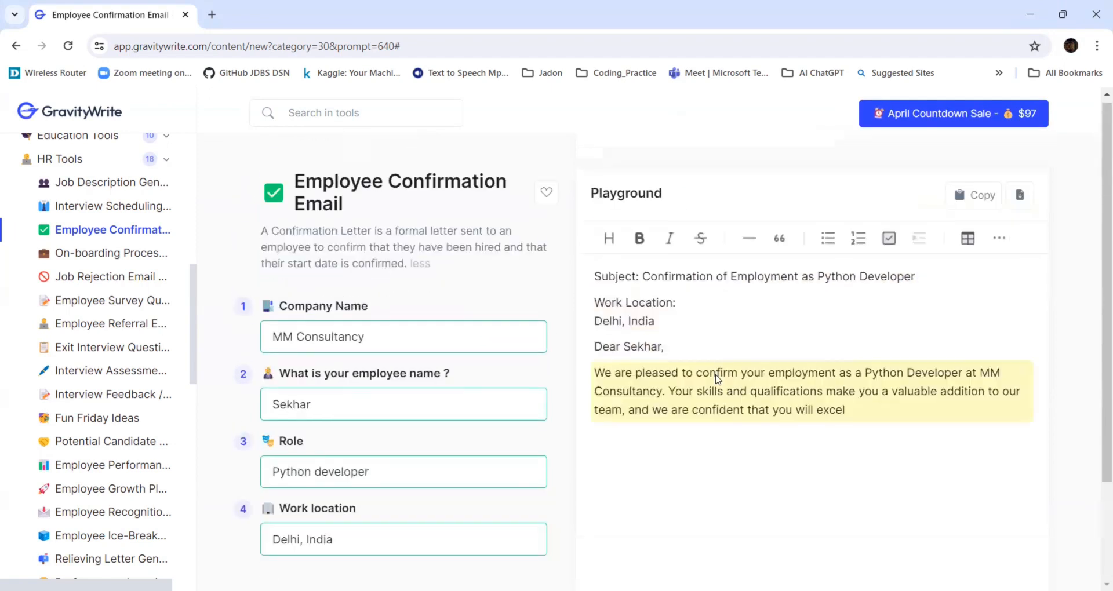
Read the generated confirmation email and browse the other HR tools in the tool list.
{"action": "scroll", "coordinate": [717, 378], "scroll_direction": "up", "scroll_amount": 2}
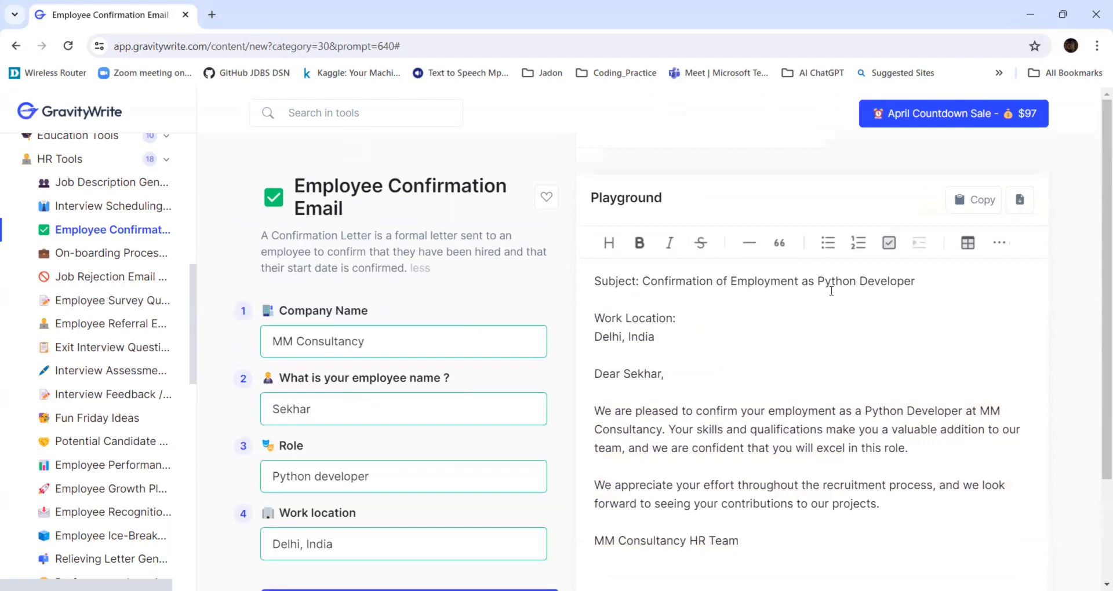
{"action": "scroll", "coordinate": [711, 302], "scroll_direction": "down", "scroll_amount": 1}
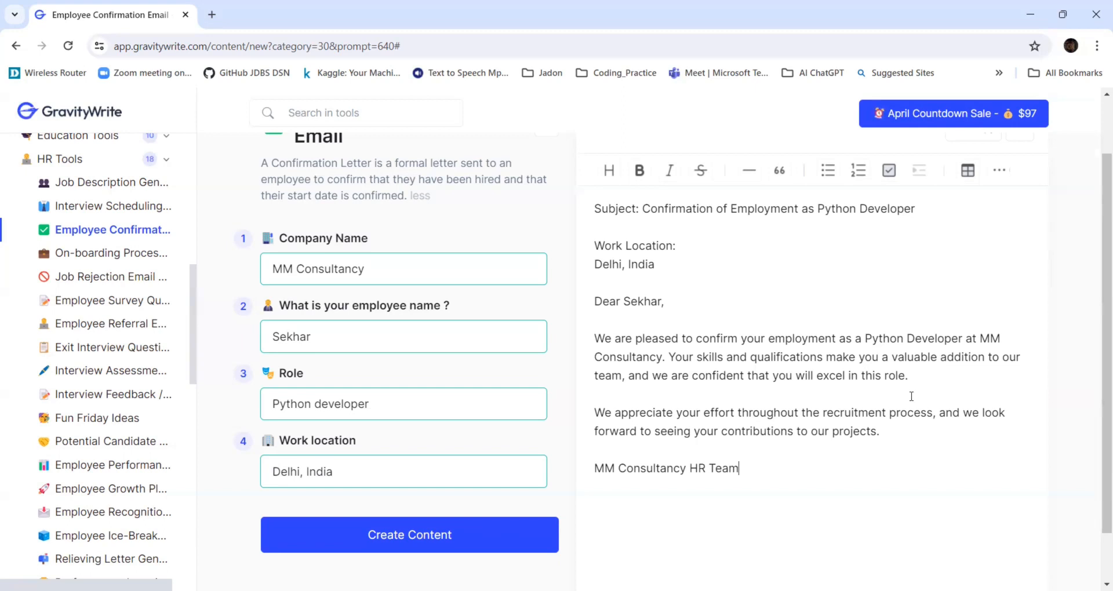
{"action": "scroll", "coordinate": [912, 397], "scroll_direction": "down", "scroll_amount": 1}
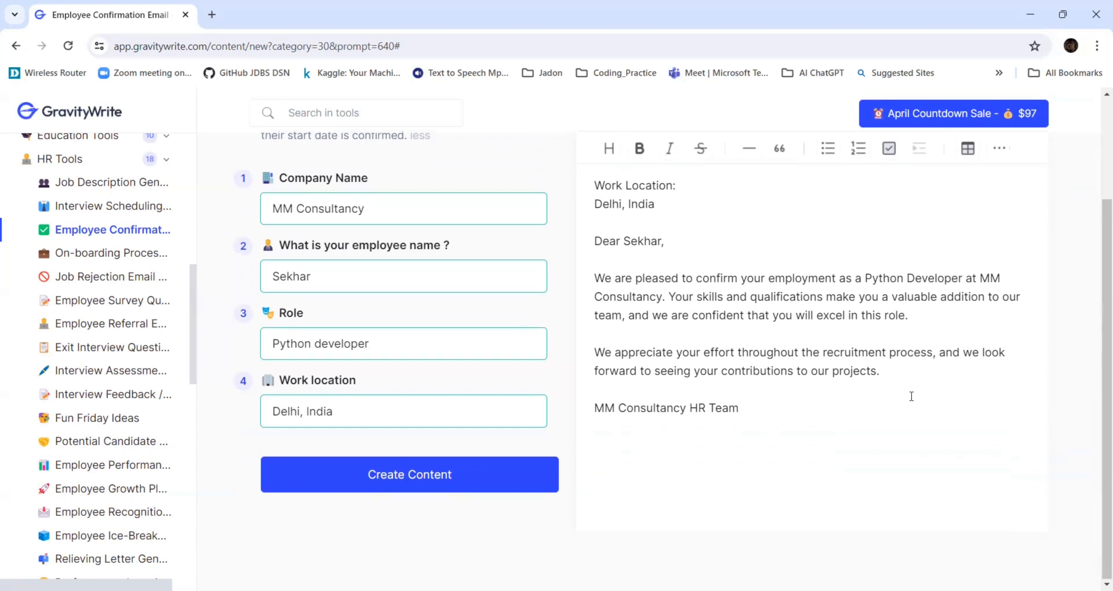
{"action": "scroll", "coordinate": [911, 396], "scroll_direction": "up", "scroll_amount": 2}
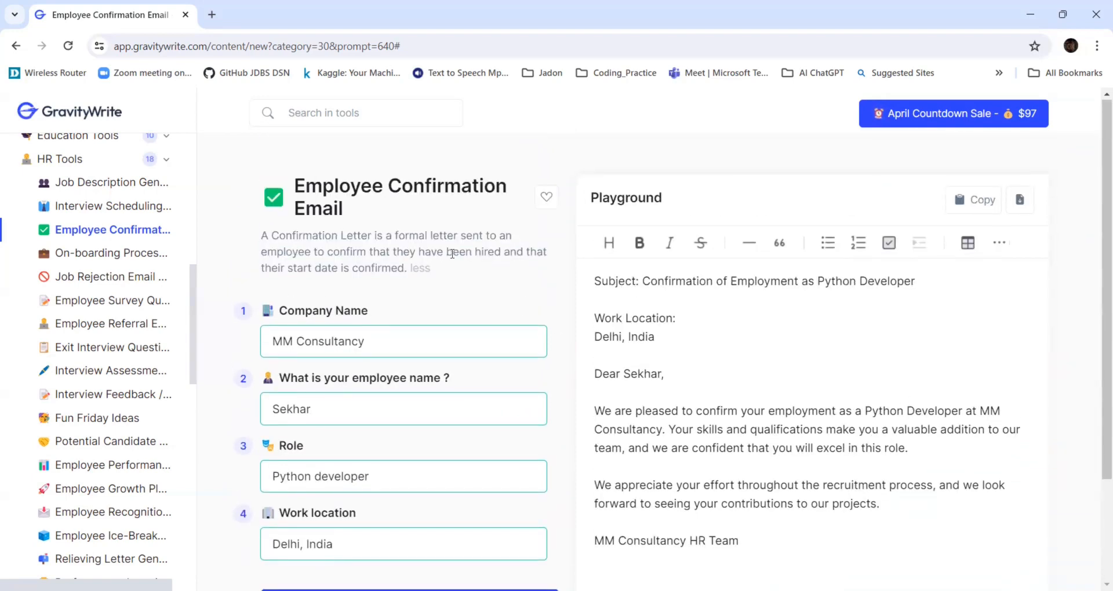
{"action": "scroll", "coordinate": [348, 480], "scroll_direction": "down", "scroll_amount": 2}
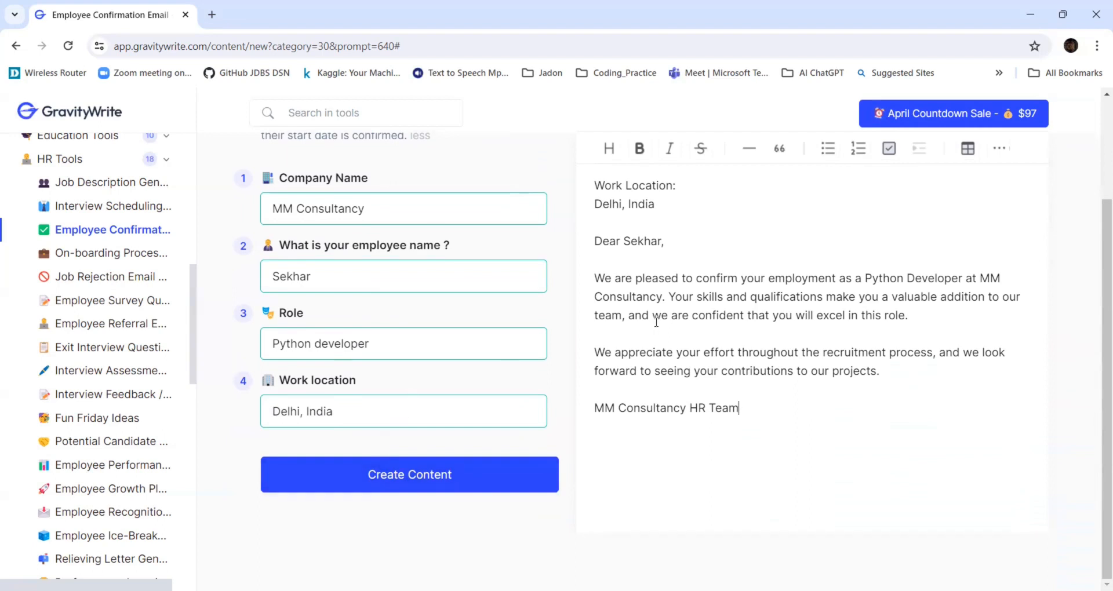
{"action": "scroll", "coordinate": [655, 322], "scroll_direction": "up", "scroll_amount": 2}
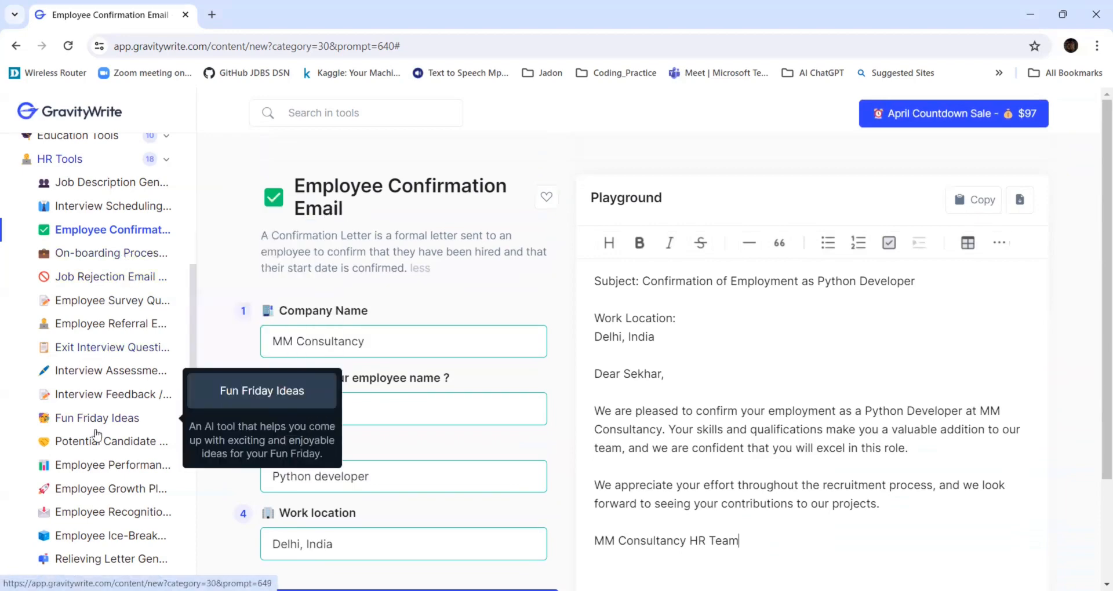
{"action": "scroll", "coordinate": [101, 348], "scroll_direction": "down", "scroll_amount": 1}
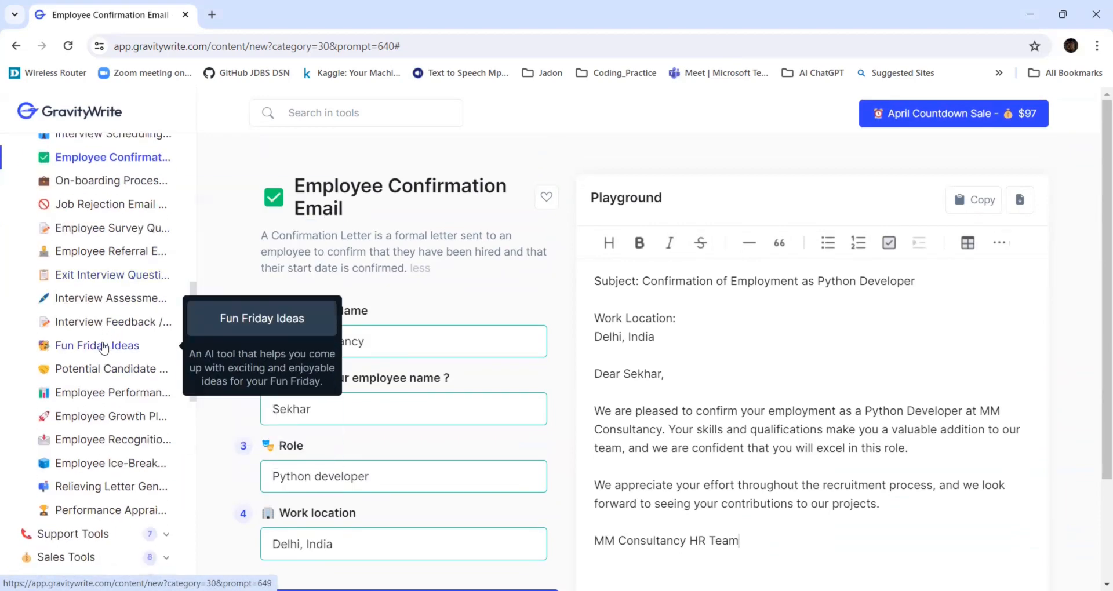
{"action": "scroll", "coordinate": [102, 420], "scroll_direction": "up", "scroll_amount": 1}
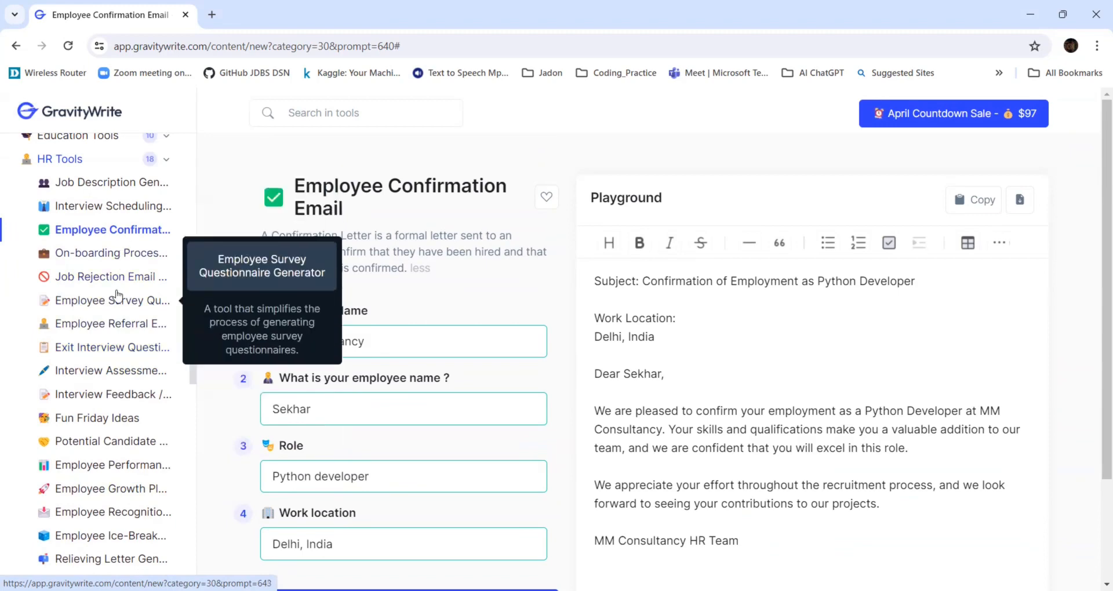
{"action": "scroll", "coordinate": [109, 290], "scroll_direction": "up", "scroll_amount": 2}
{"action": "scroll", "coordinate": [110, 290], "scroll_direction": "down", "scroll_amount": 2}
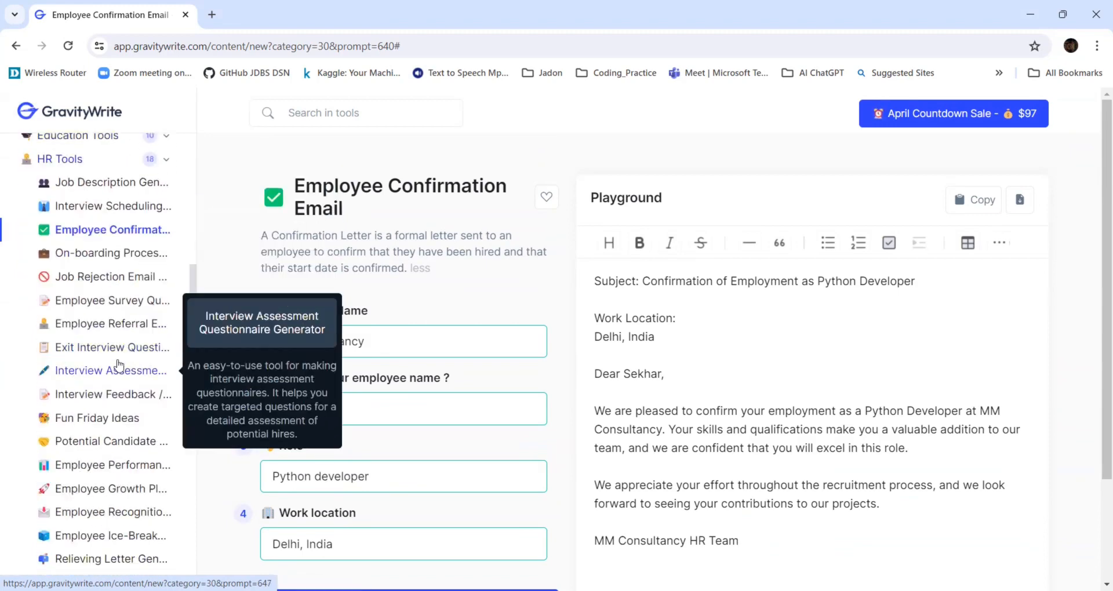
{"action": "scroll", "coordinate": [112, 443], "scroll_direction": "down", "scroll_amount": 1}
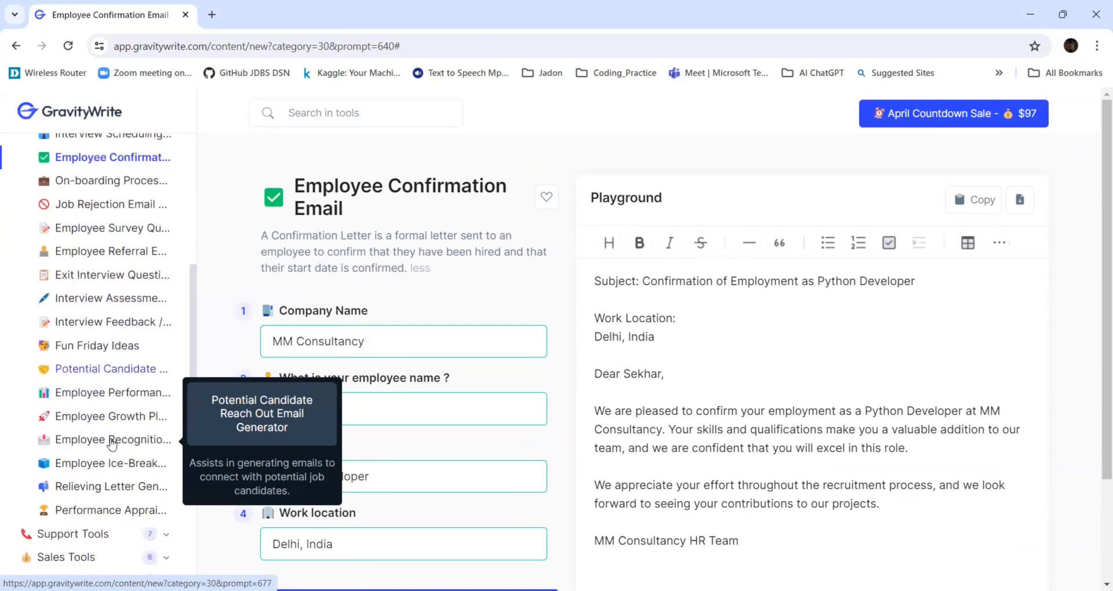
Open the Relieving Letter Generator and enter Full Stack Developer as the job title.
{"action": "left_click", "coordinate": [103, 490]}
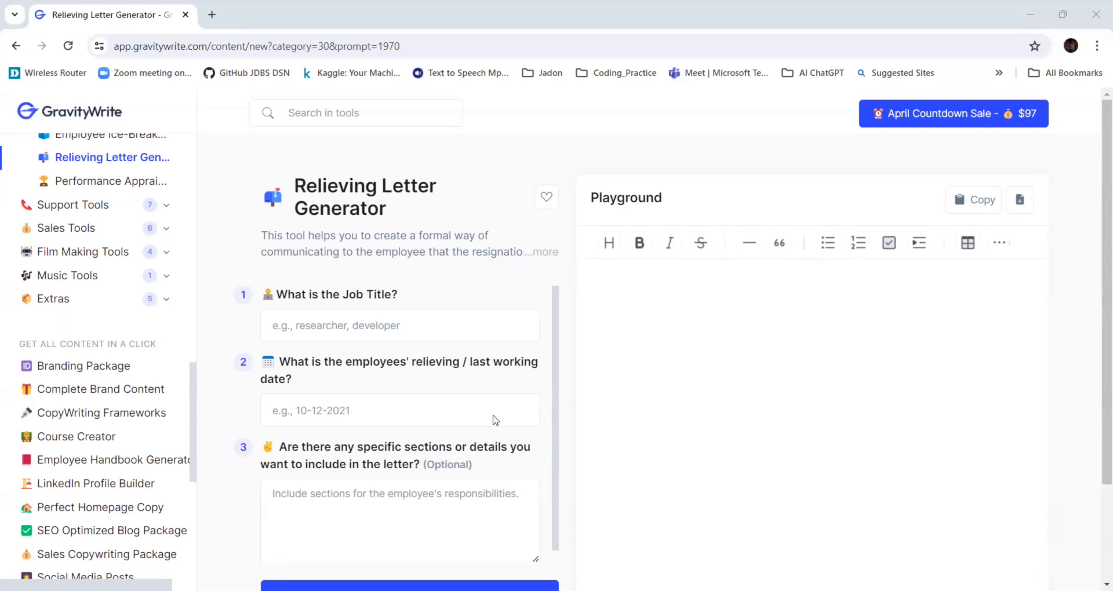
{"action": "left_click", "coordinate": [495, 332]}
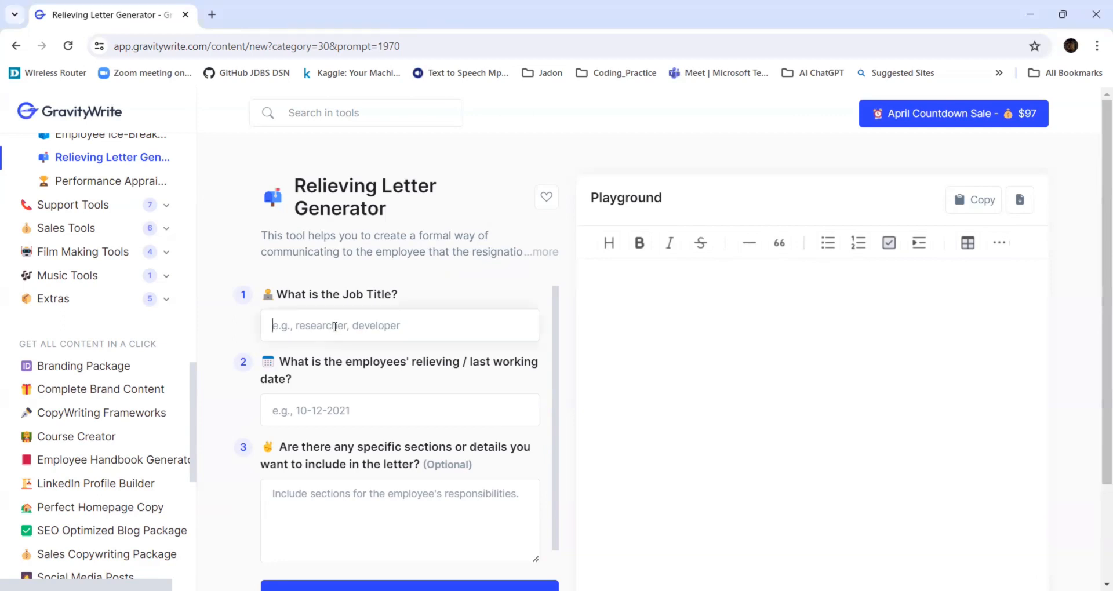
{"action": "type", "text": "Fu"}
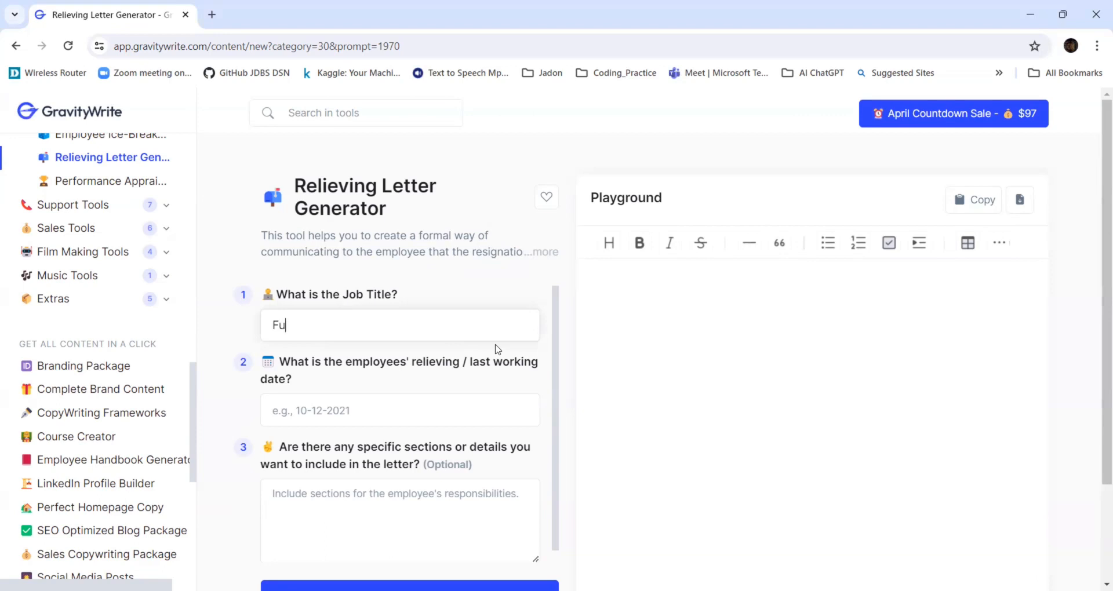
{"action": "type", "text": "ll Stack Developer"}
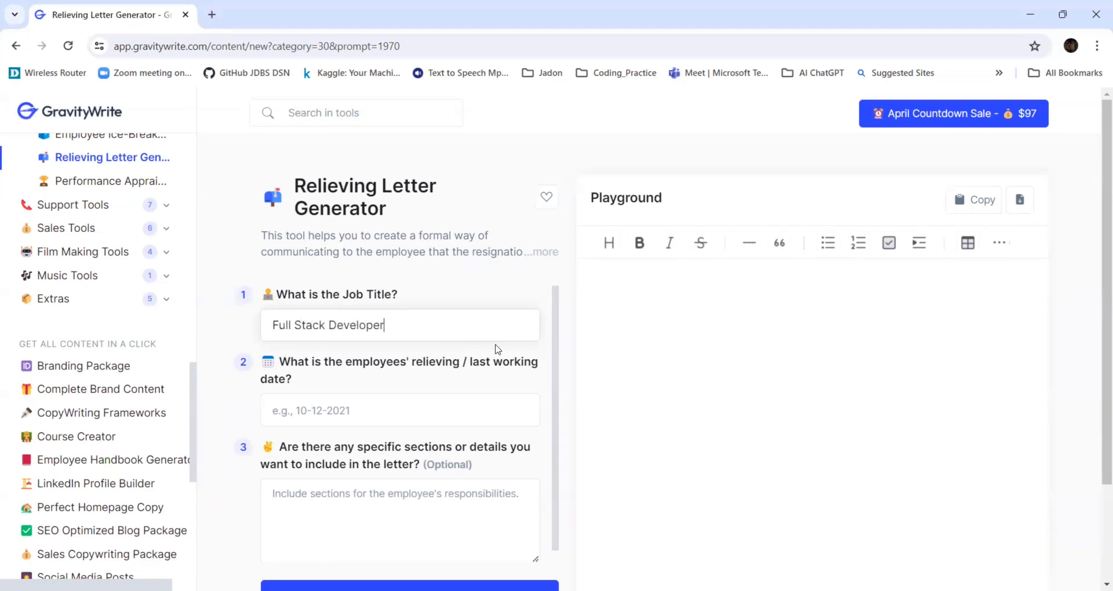
Set the relieving / last working date to 11-05-2024.
{"action": "left_click", "coordinate": [429, 405]}
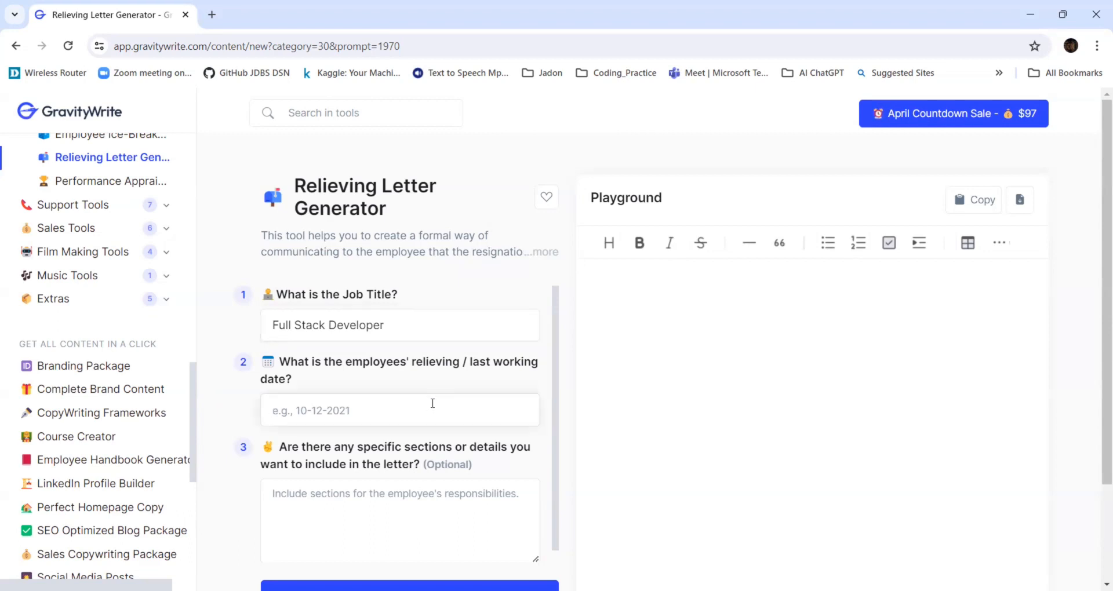
{"action": "type", "text": "11-05-2024"}
Leave the optional sections field empty and create the relieving letter content.
{"action": "left_click", "coordinate": [395, 496]}
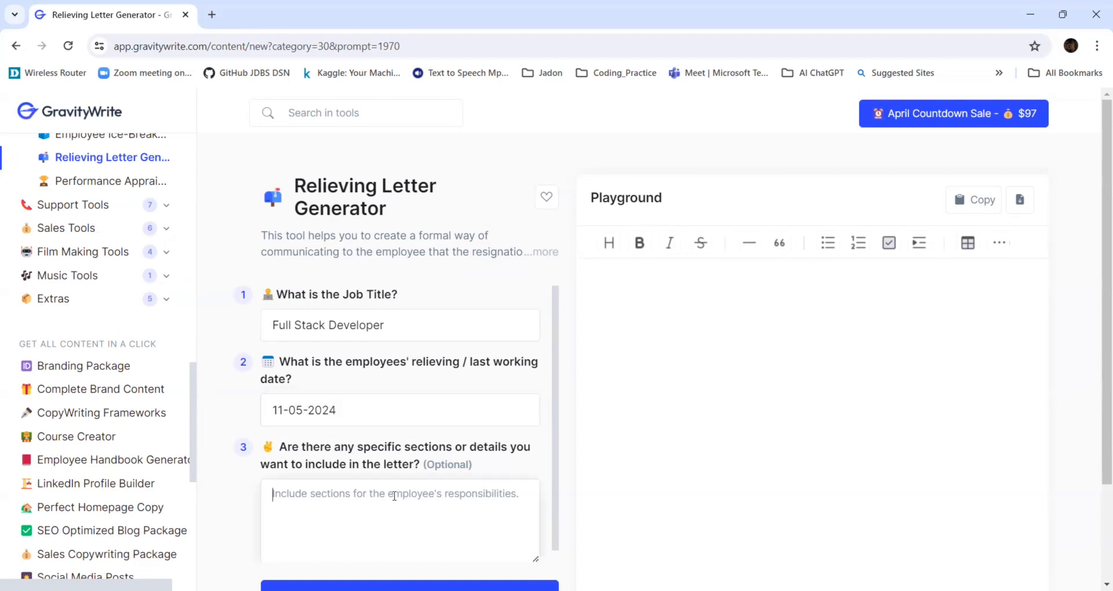
{"action": "scroll", "coordinate": [394, 496], "scroll_direction": "down", "scroll_amount": 1}
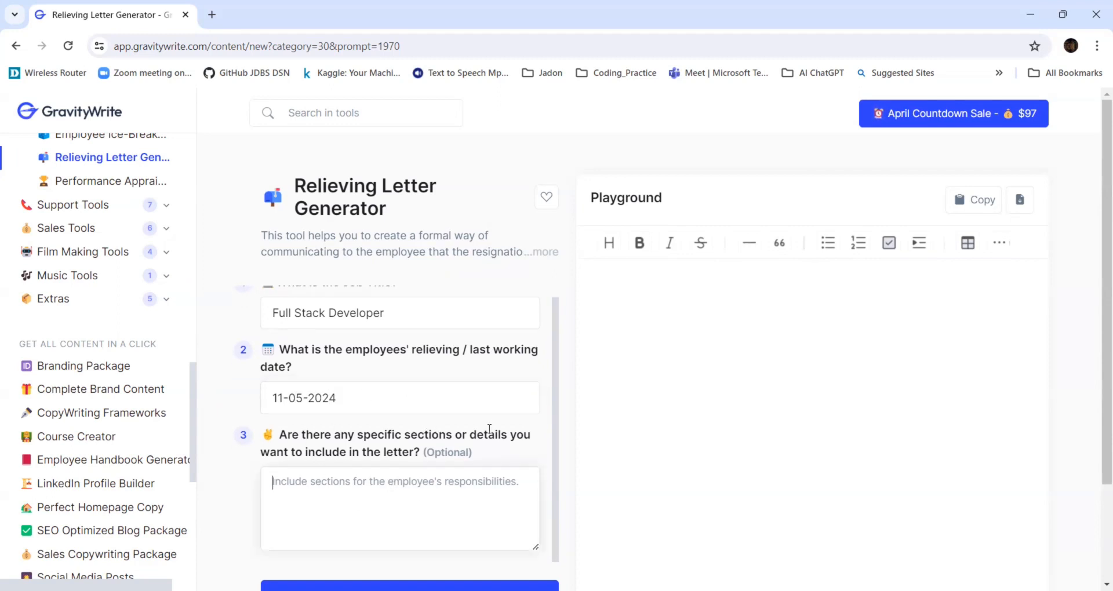
{"action": "scroll", "coordinate": [446, 438], "scroll_direction": "down", "scroll_amount": 2}
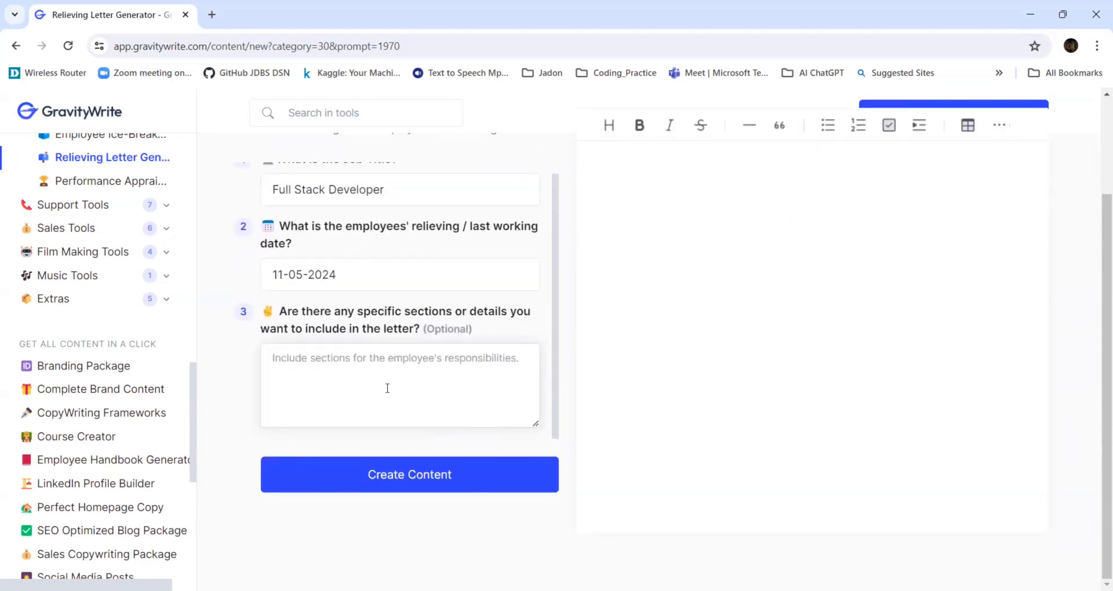
{"action": "scroll", "coordinate": [383, 474], "scroll_direction": "up", "scroll_amount": 2}
{"action": "scroll", "coordinate": [385, 467], "scroll_direction": "down", "scroll_amount": 2}
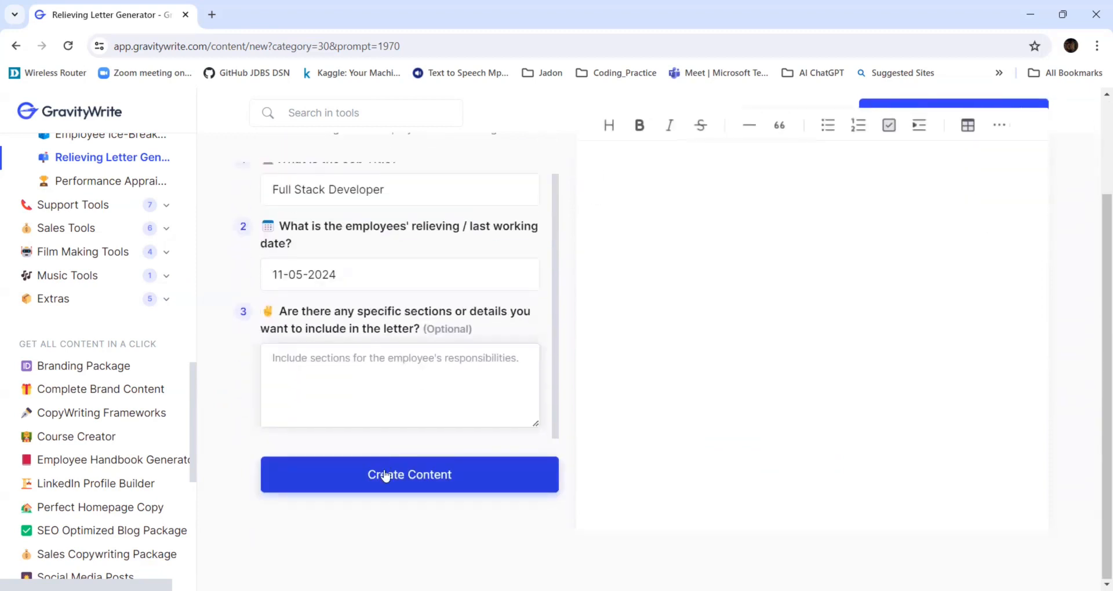
{"action": "left_click", "coordinate": [387, 486]}
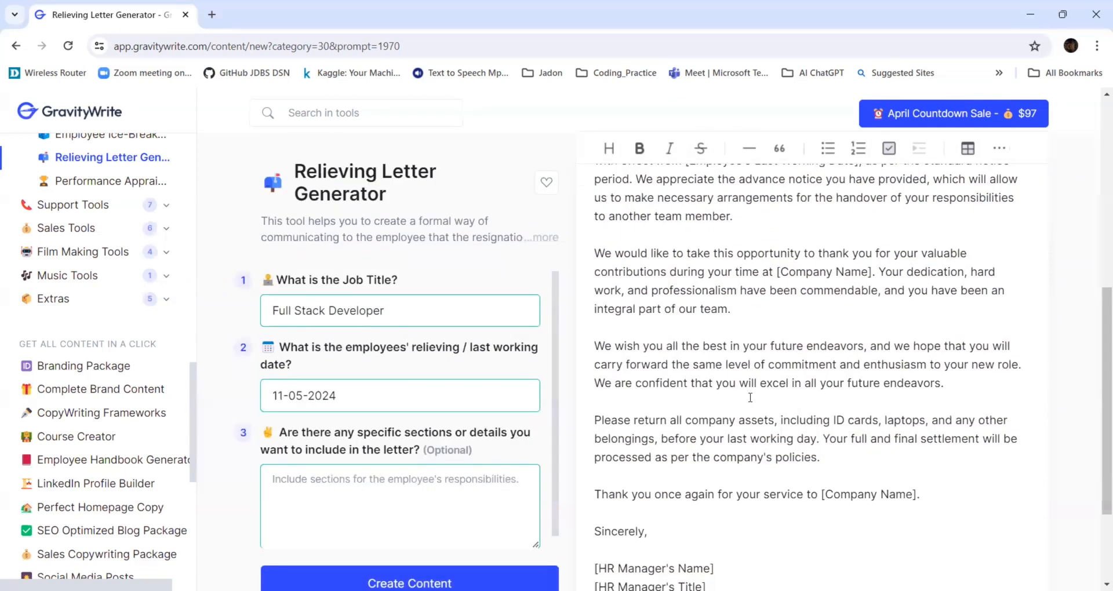
Read through the generated relieving letter in the playground.
{"action": "scroll", "coordinate": [750, 397], "scroll_direction": "up", "scroll_amount": 4}
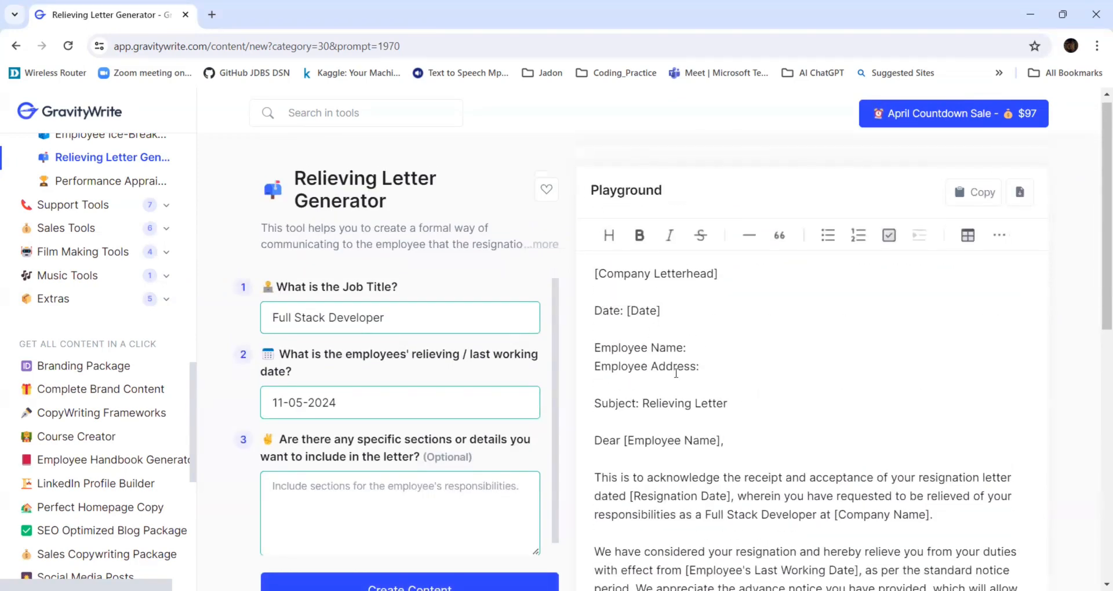
{"action": "scroll", "coordinate": [704, 378], "scroll_direction": "down", "scroll_amount": 3}
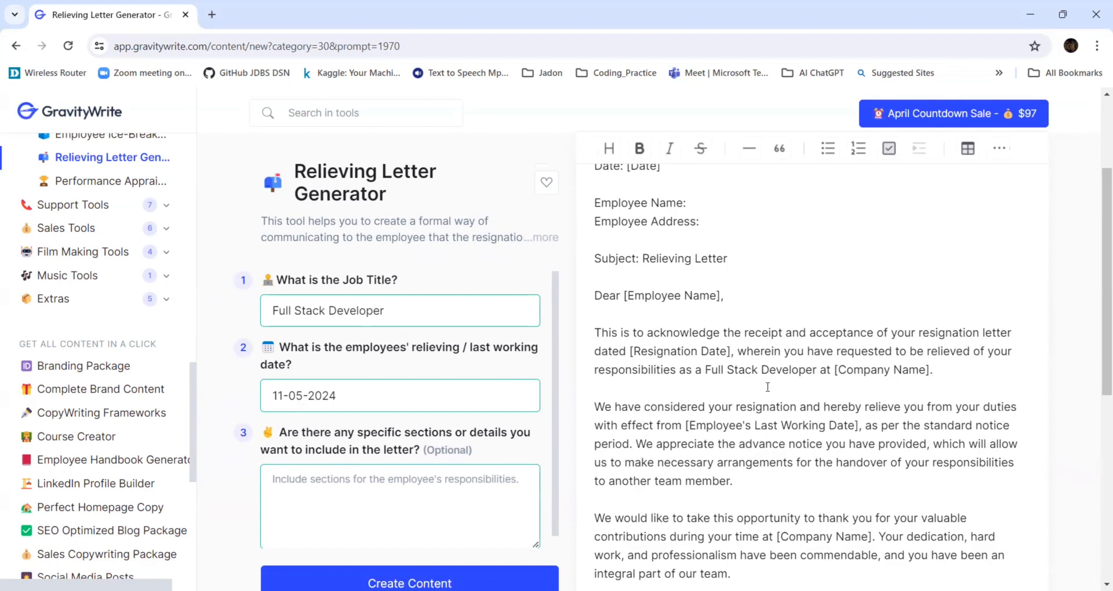
{"action": "scroll", "coordinate": [774, 402], "scroll_direction": "down", "scroll_amount": 1}
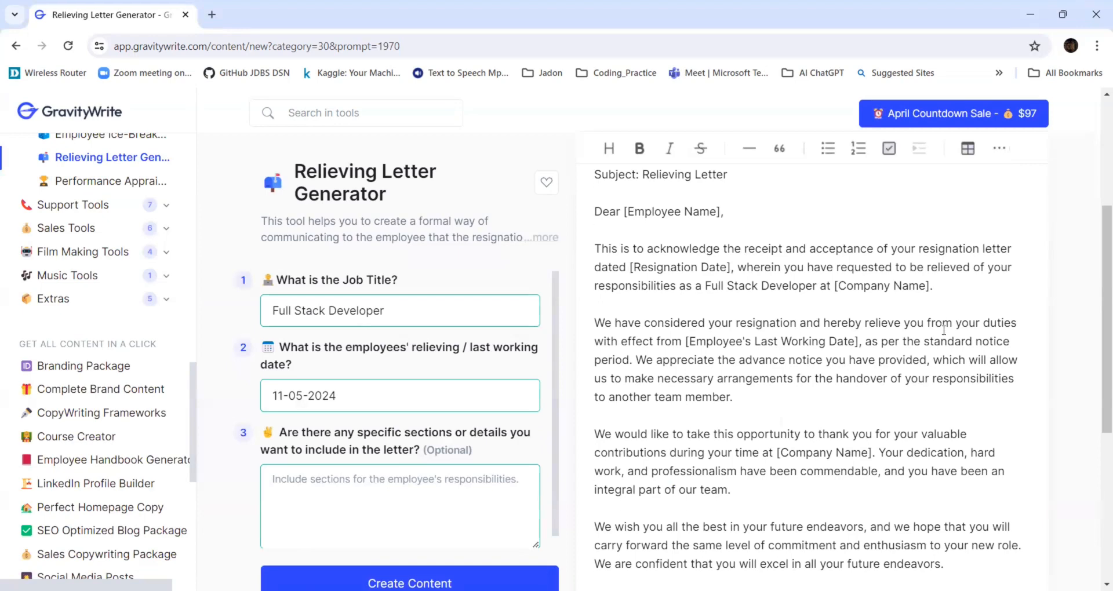
{"action": "scroll", "coordinate": [944, 330], "scroll_direction": "down", "scroll_amount": 2}
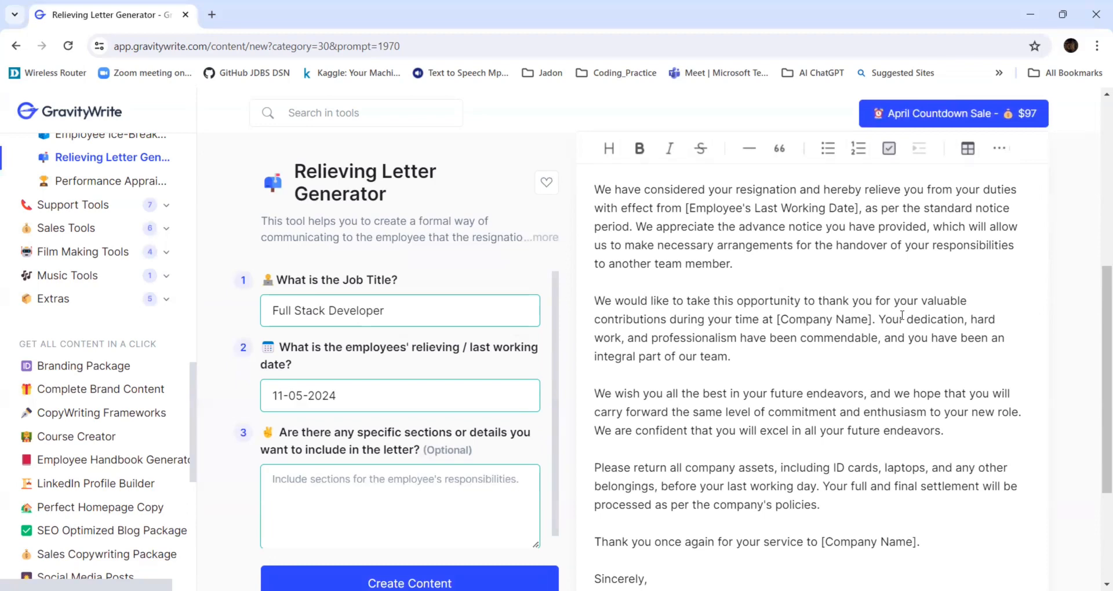
{"action": "scroll", "coordinate": [902, 315], "scroll_direction": "down", "scroll_amount": 3}
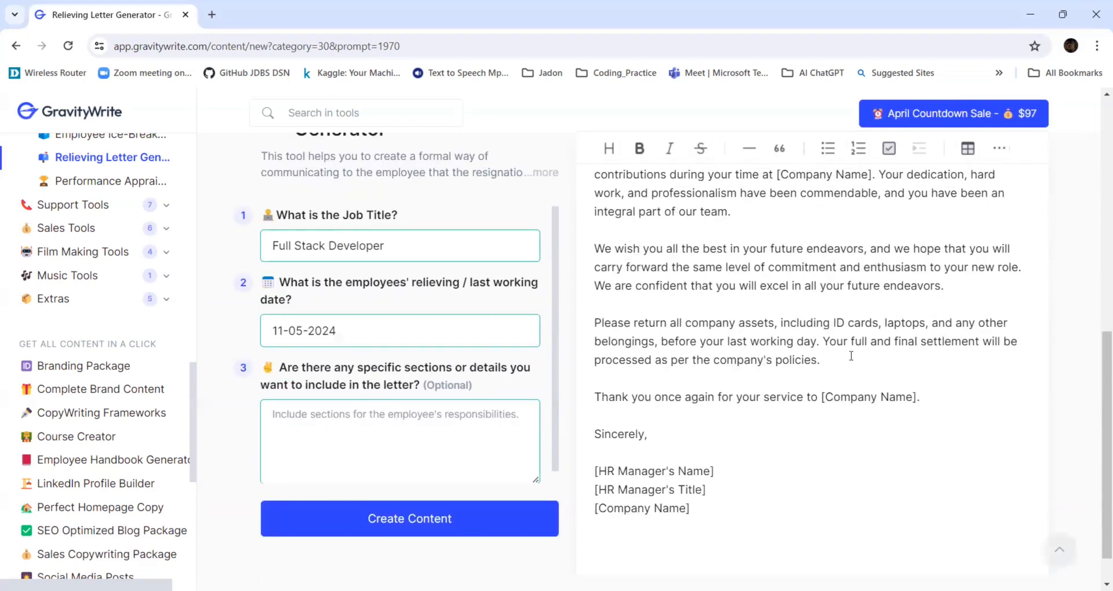
{"action": "scroll", "coordinate": [878, 320], "scroll_direction": "up", "scroll_amount": 5}
{"action": "scroll", "coordinate": [851, 353], "scroll_direction": "down", "scroll_amount": 5}
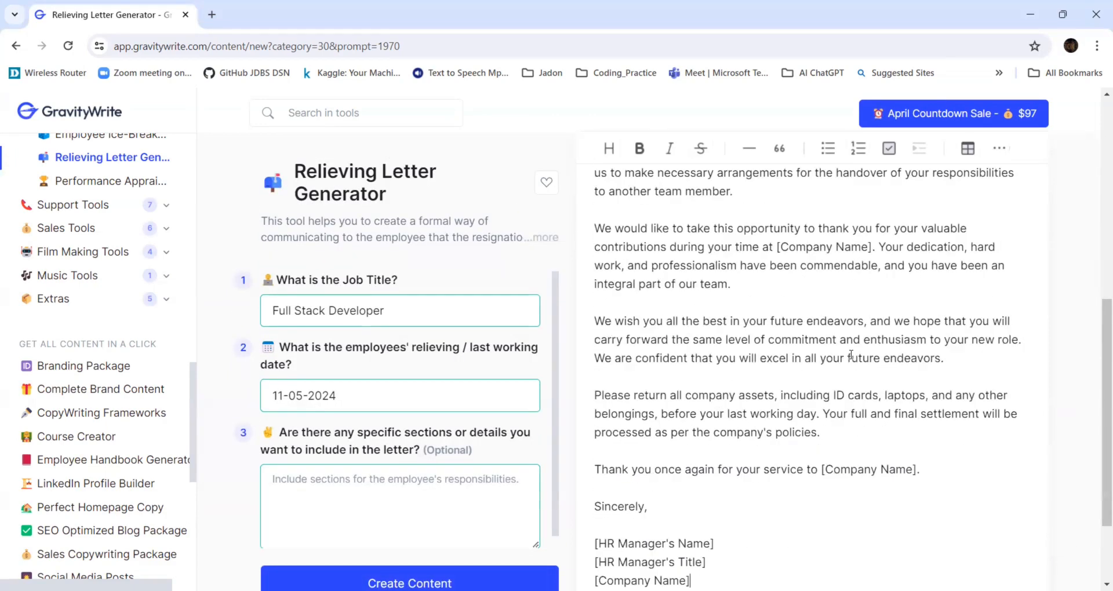